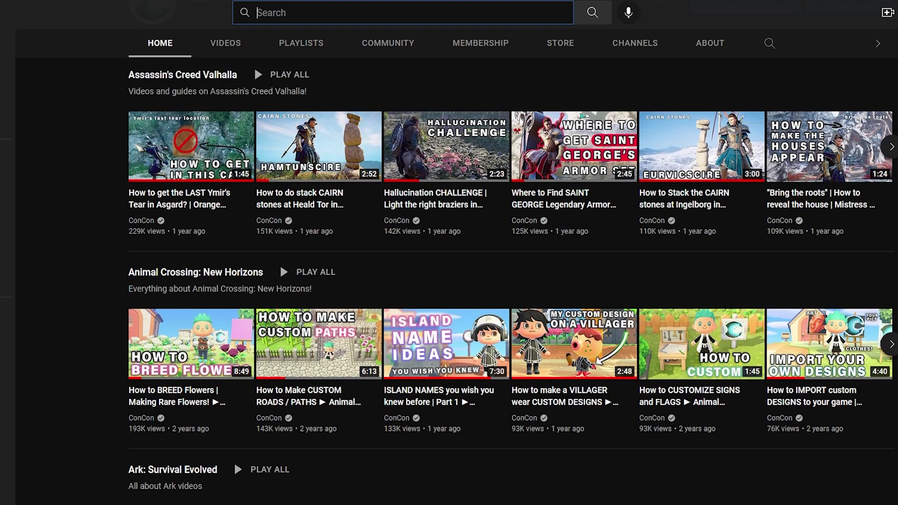
Step: Switch to YouTube Studio for the channel and open the Research section of its channel analytics
{"action": "scroll", "coordinate": [449, 253], "scroll_direction": "up", "scroll_amount": 10}
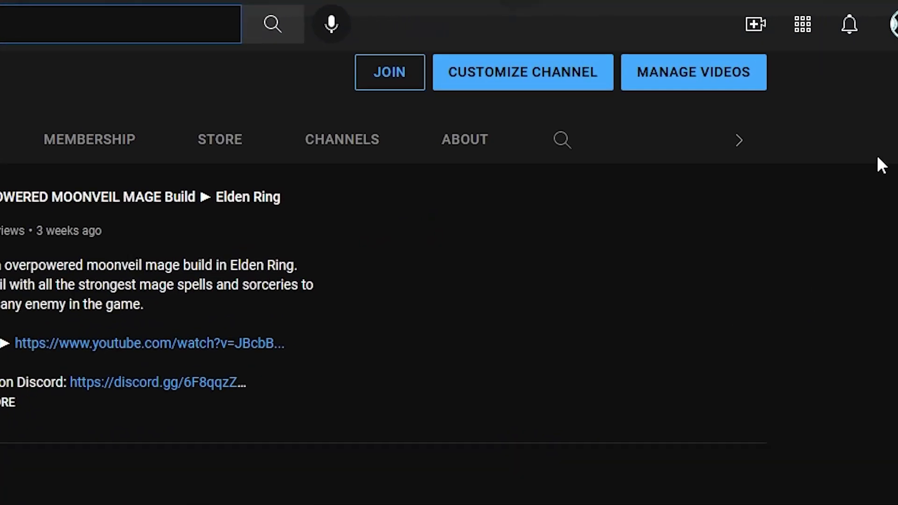
{"action": "left_click", "coordinate": [894, 24]}
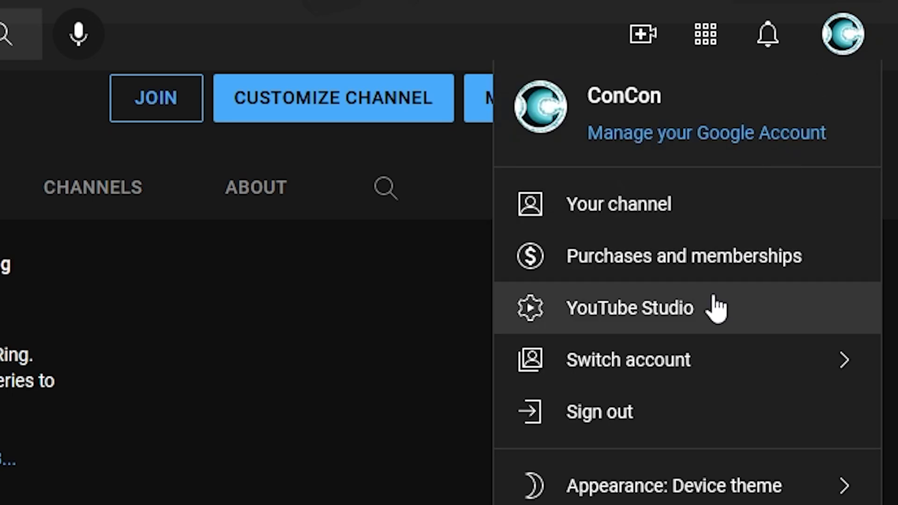
{"action": "left_click", "coordinate": [706, 310]}
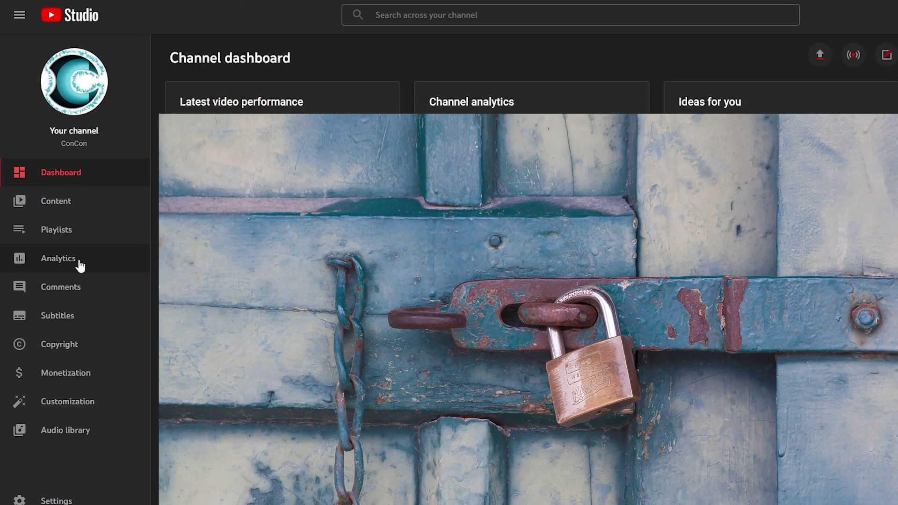
{"action": "left_click", "coordinate": [83, 263]}
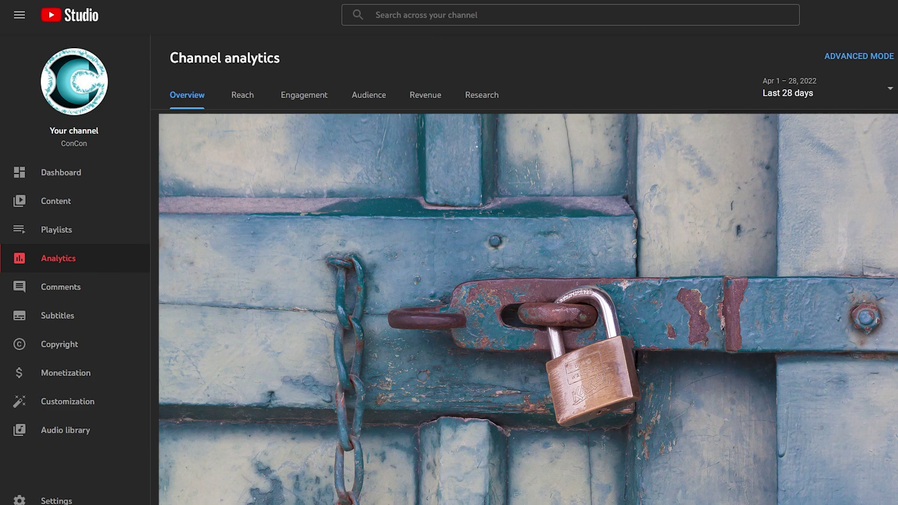
{"action": "left_click", "coordinate": [488, 94]}
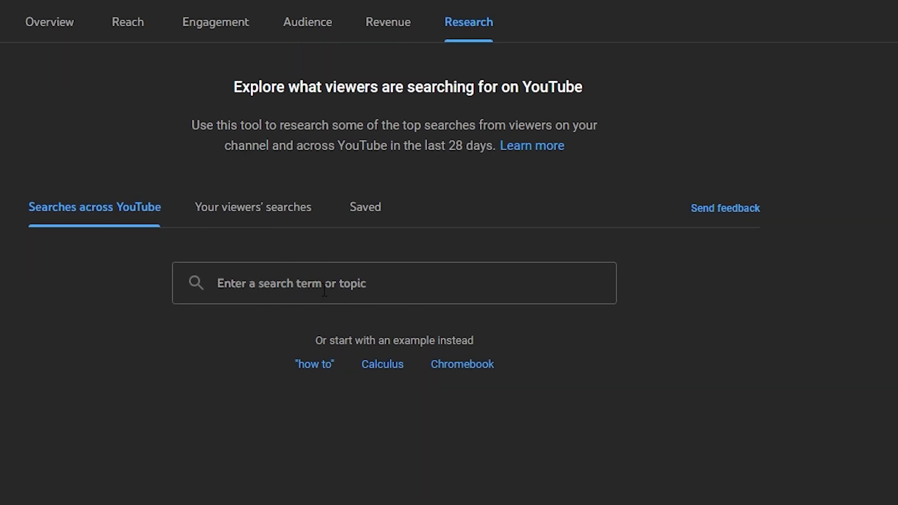
Step: Search across YouTube for "elden ring" and examine the related search terms, their search volumes and the period covered
{"action": "left_click", "coordinate": [277, 286]}
{"action": "type", "text": "elden ring"}
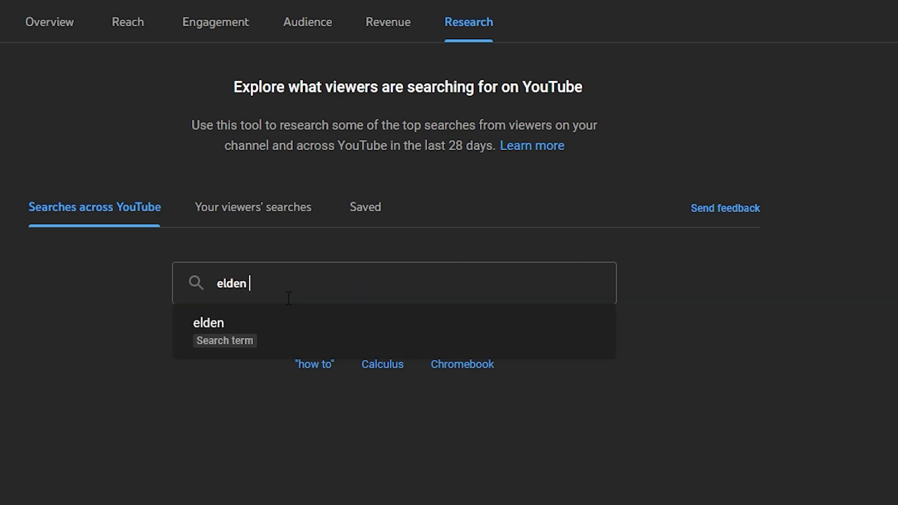
{"action": "key", "text": "Return"}
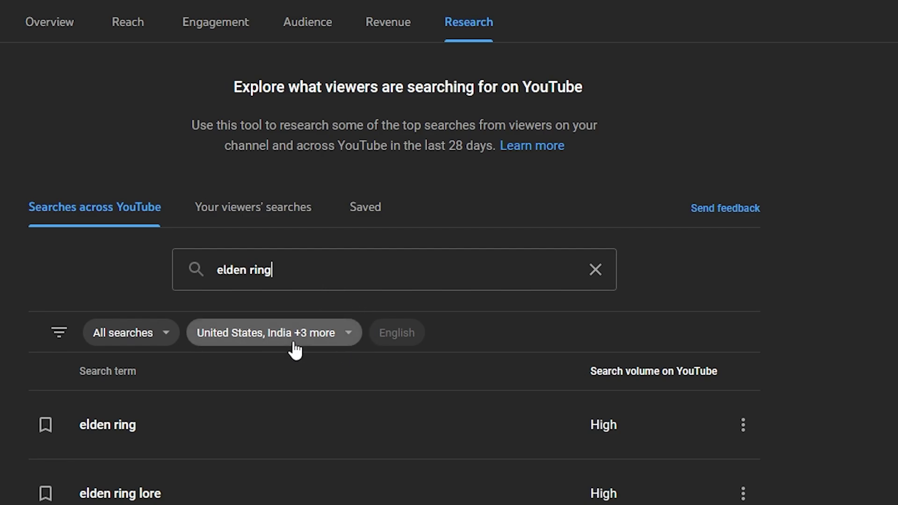
{"action": "scroll", "coordinate": [294, 345], "scroll_direction": "down", "scroll_amount": 2}
{"action": "scroll", "coordinate": [307, 344], "scroll_direction": "down", "scroll_amount": 10}
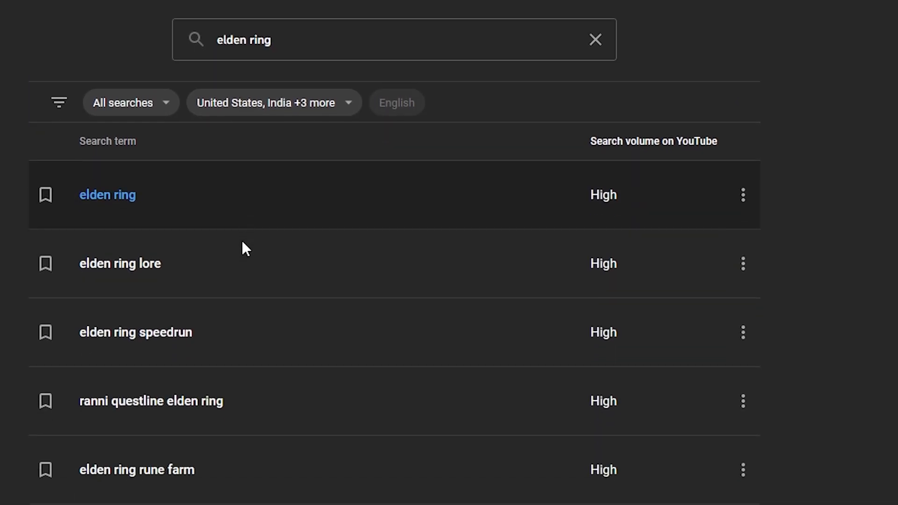
{"action": "scroll", "coordinate": [264, 441], "scroll_direction": "down", "scroll_amount": 1}
{"action": "scroll", "coordinate": [514, 305], "scroll_direction": "up", "scroll_amount": 9}
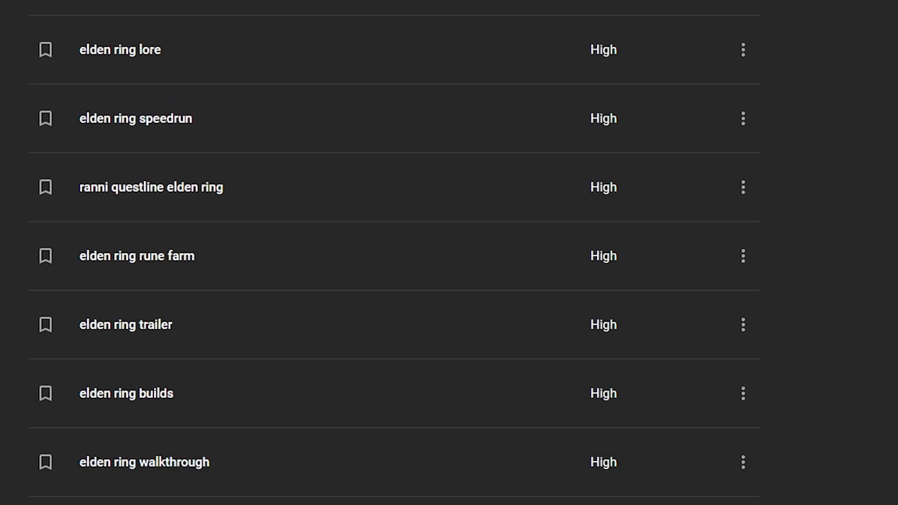
{"action": "scroll", "coordinate": [561, 402], "scroll_direction": "up", "scroll_amount": 2}
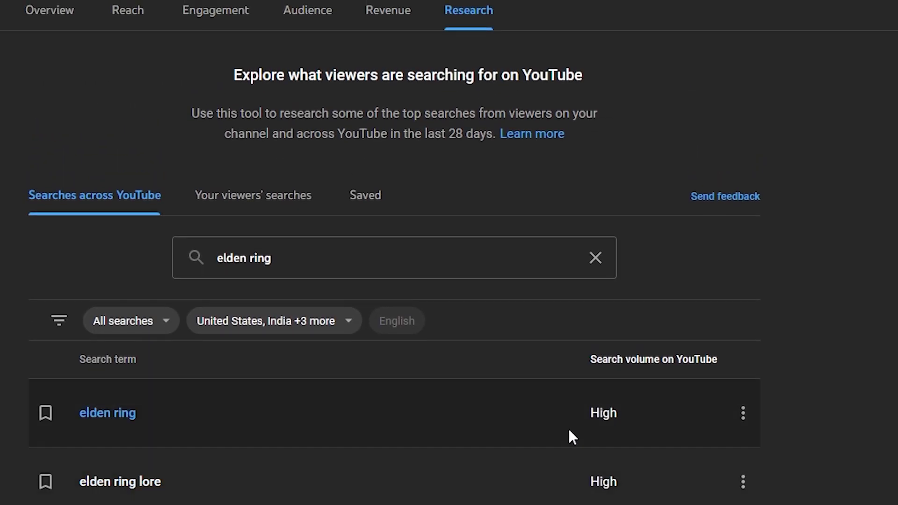
{"action": "left_click_drag", "start_coordinate": [486, 147], "coordinate": [426, 147]}
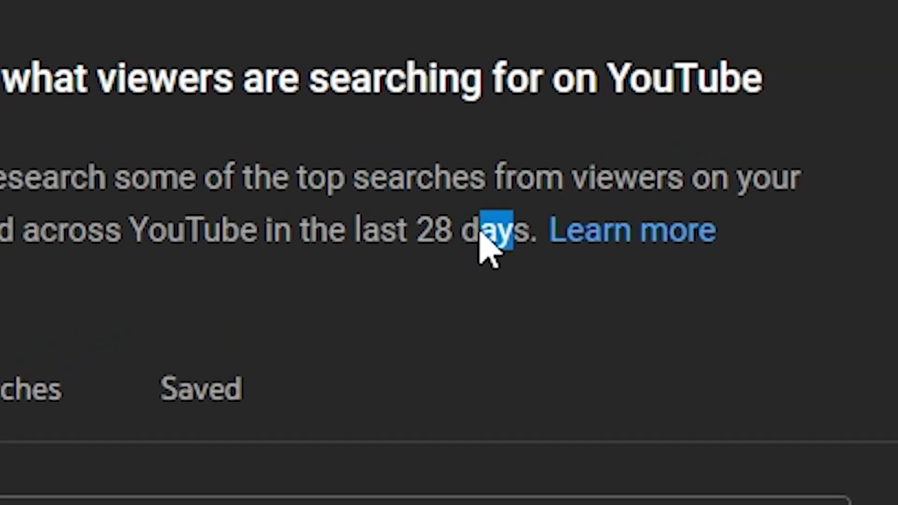
Step: Show the channel viewers' own searches and examine the listed terms, their search volumes and the content gap entry for larval tear locations
{"action": "left_click_drag", "start_coordinate": [327, 276], "coordinate": [322, 277]}
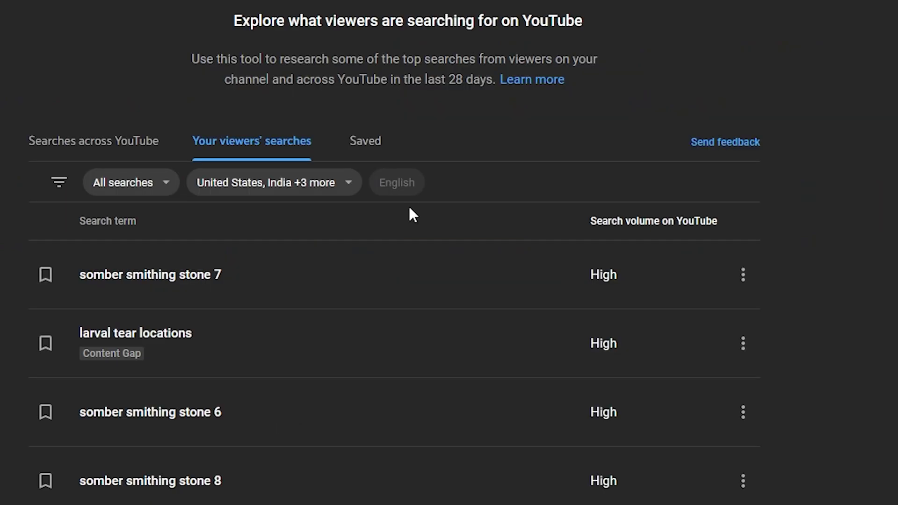
{"action": "scroll", "coordinate": [408, 204], "scroll_direction": "down", "scroll_amount": 1}
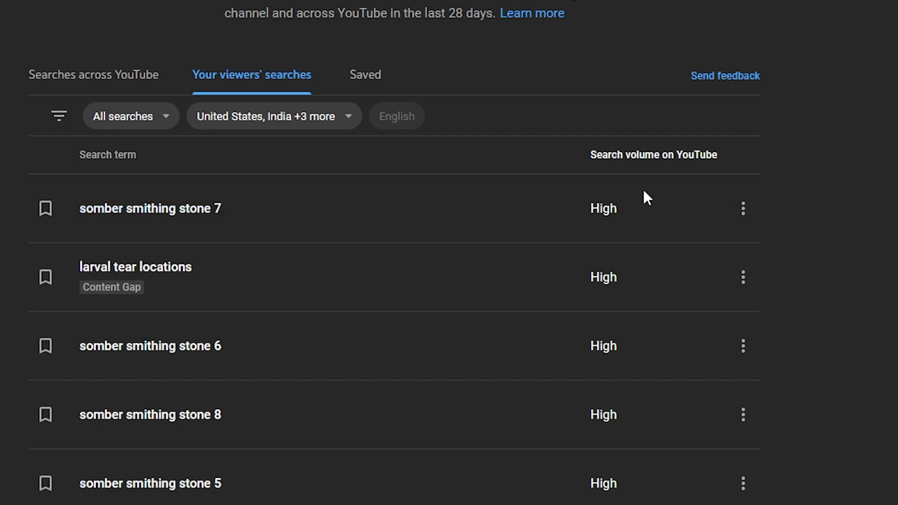
{"action": "scroll", "coordinate": [655, 229], "scroll_direction": "down", "scroll_amount": 1}
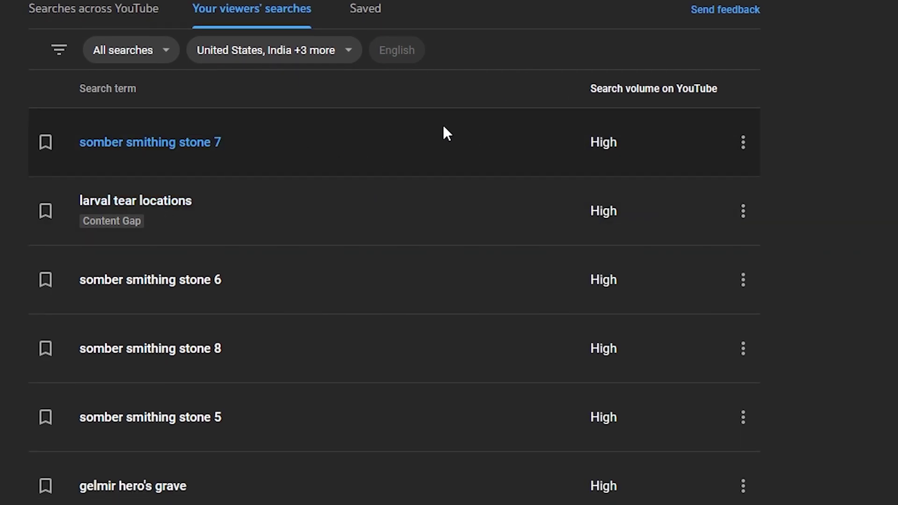
{"action": "scroll", "coordinate": [451, 164], "scroll_direction": "up", "scroll_amount": 4}
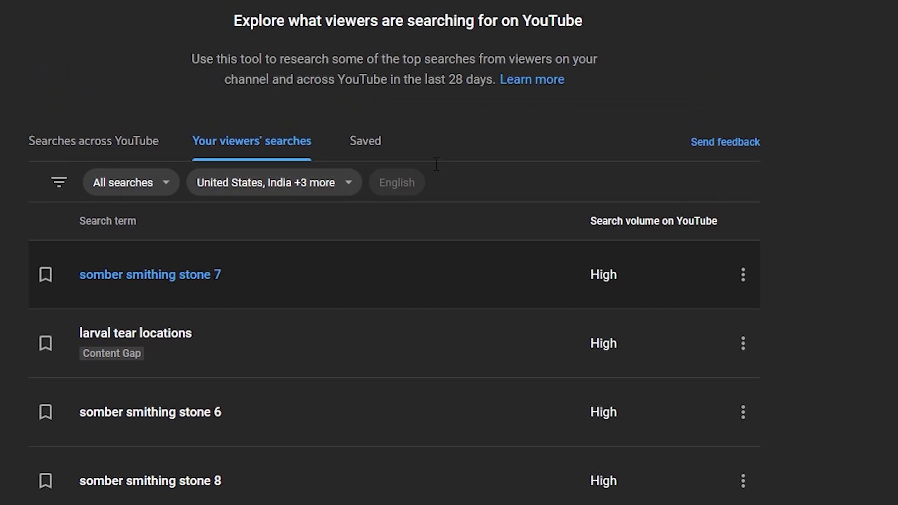
{"action": "scroll", "coordinate": [470, 252], "scroll_direction": "down", "scroll_amount": 3}
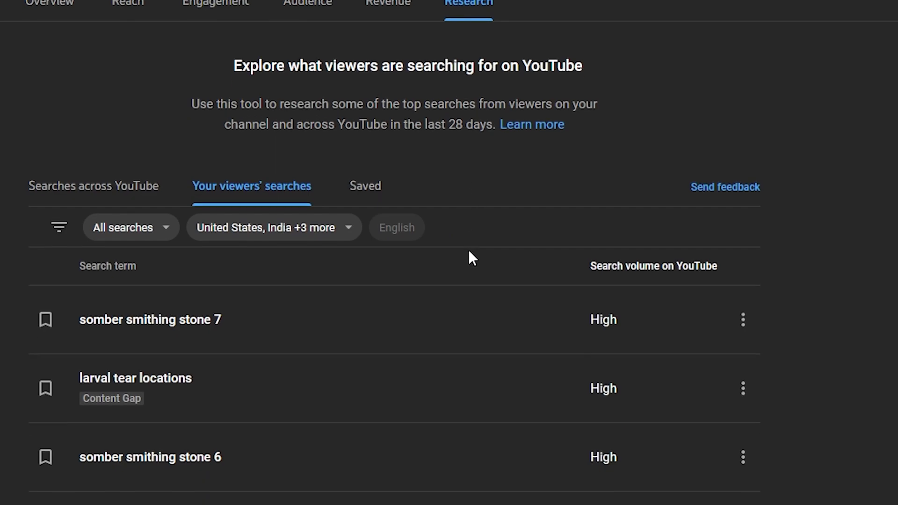
{"action": "scroll", "coordinate": [279, 226], "scroll_direction": "down", "scroll_amount": 1}
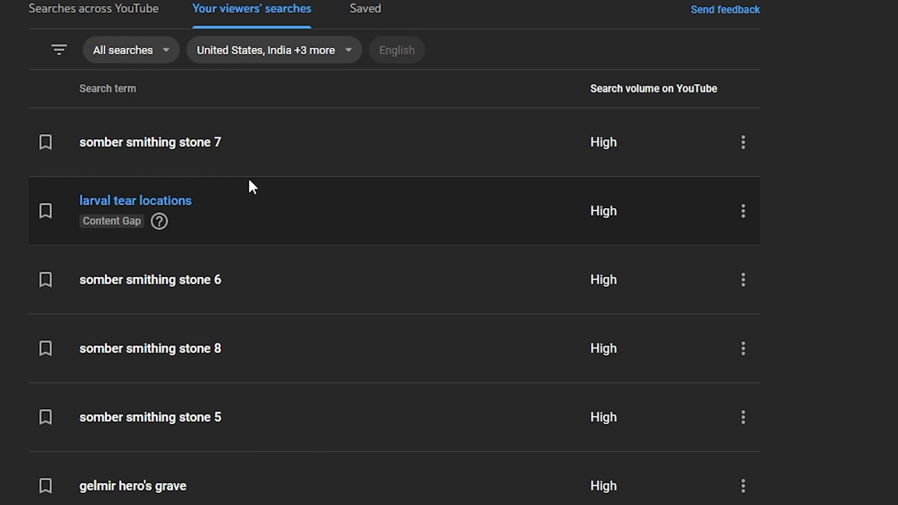
{"action": "scroll", "coordinate": [346, 264], "scroll_direction": "down", "scroll_amount": 1}
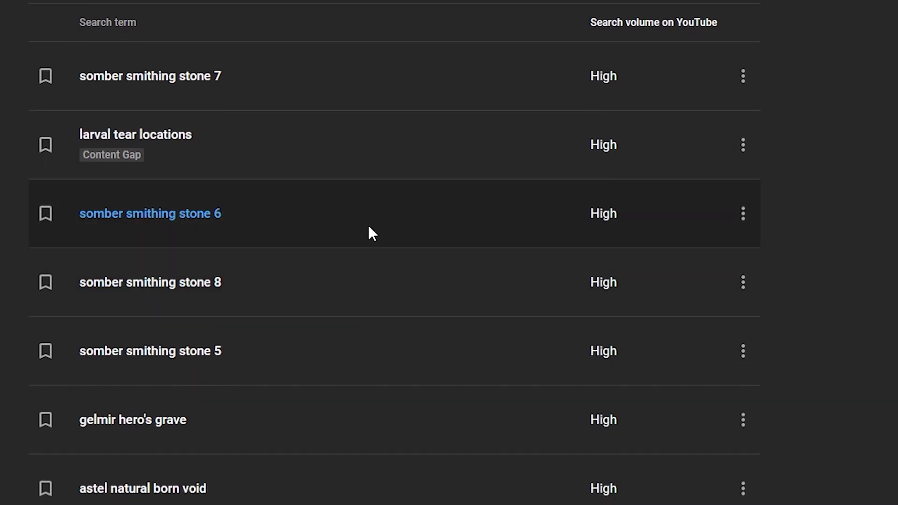
{"action": "scroll", "coordinate": [368, 226], "scroll_direction": "up", "scroll_amount": 2}
{"action": "scroll", "coordinate": [484, 189], "scroll_direction": "up", "scroll_amount": 2}
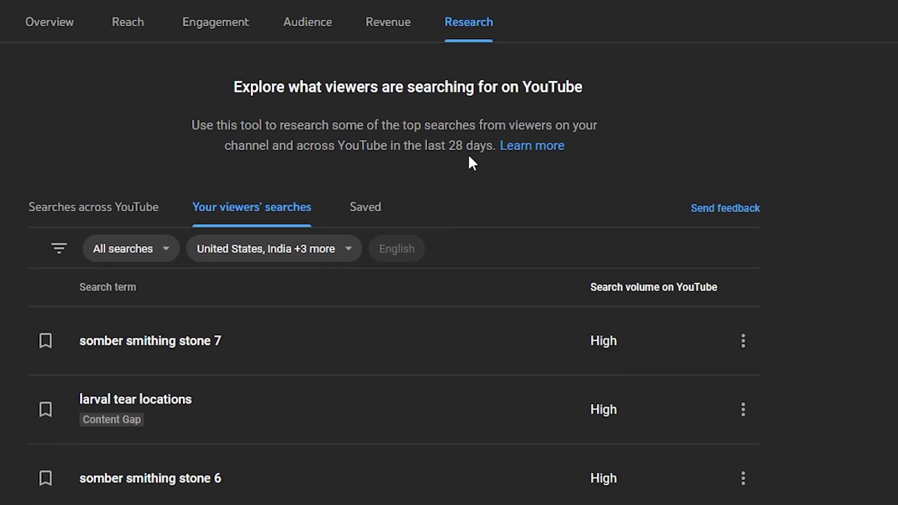
{"action": "scroll", "coordinate": [361, 355], "scroll_direction": "down", "scroll_amount": 1}
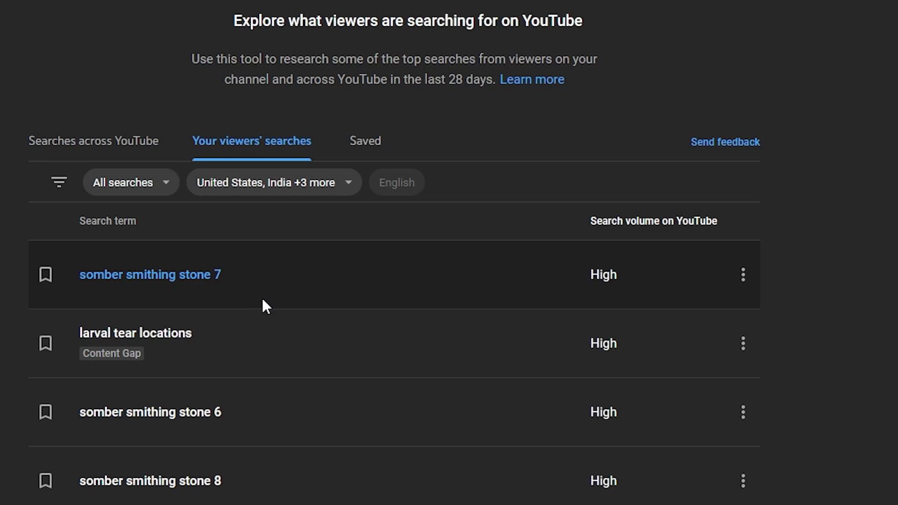
{"action": "scroll", "coordinate": [265, 293], "scroll_direction": "down", "scroll_amount": 1}
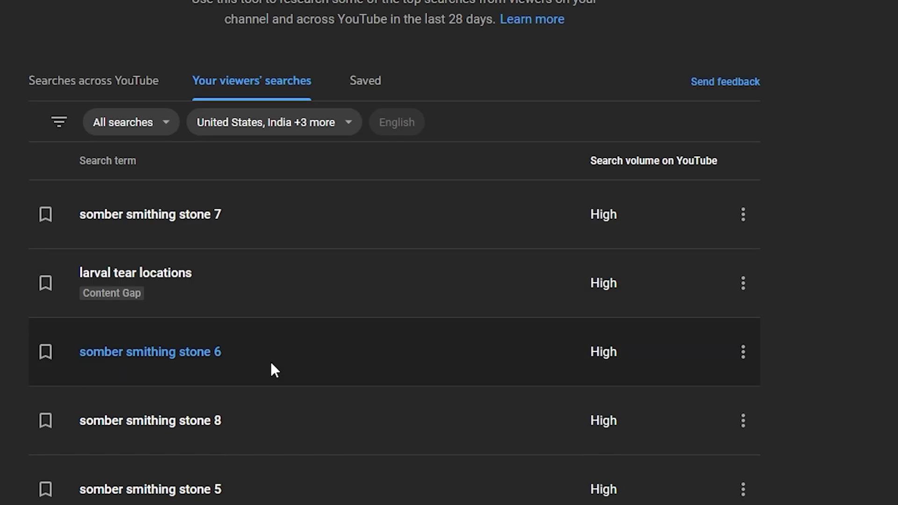
{"action": "scroll", "coordinate": [293, 255], "scroll_direction": "down", "scroll_amount": 2}
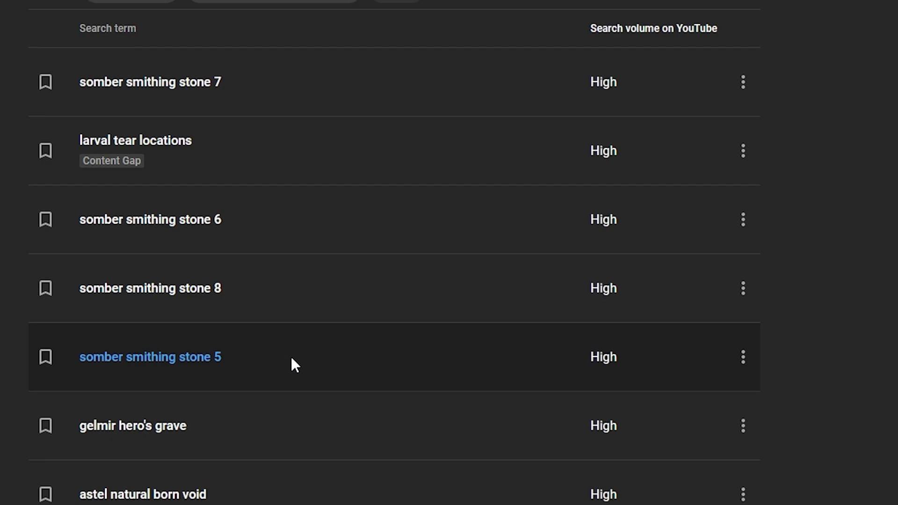
{"action": "scroll", "coordinate": [290, 355], "scroll_direction": "up", "scroll_amount": 3}
{"action": "scroll", "coordinate": [328, 366], "scroll_direction": "up", "scroll_amount": 1}
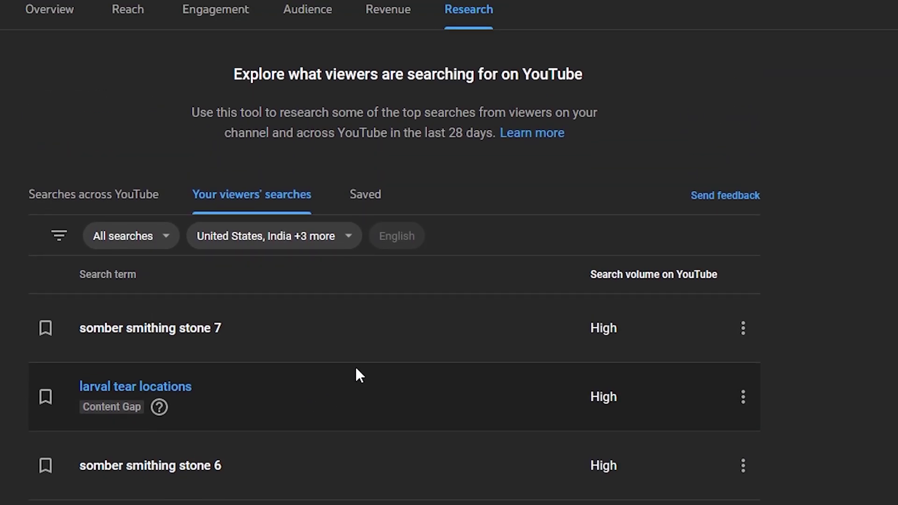
{"action": "scroll", "coordinate": [340, 395], "scroll_direction": "down", "scroll_amount": 3}
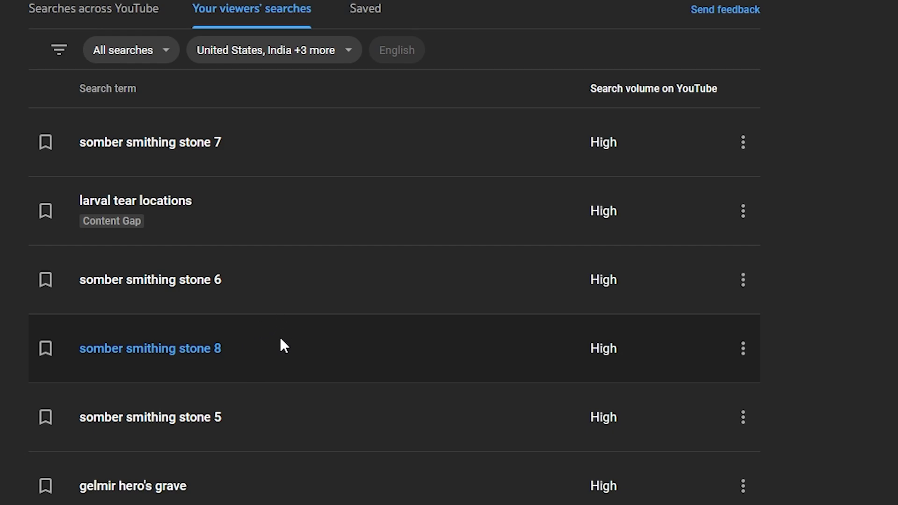
{"action": "scroll", "coordinate": [309, 384], "scroll_direction": "up", "scroll_amount": 3}
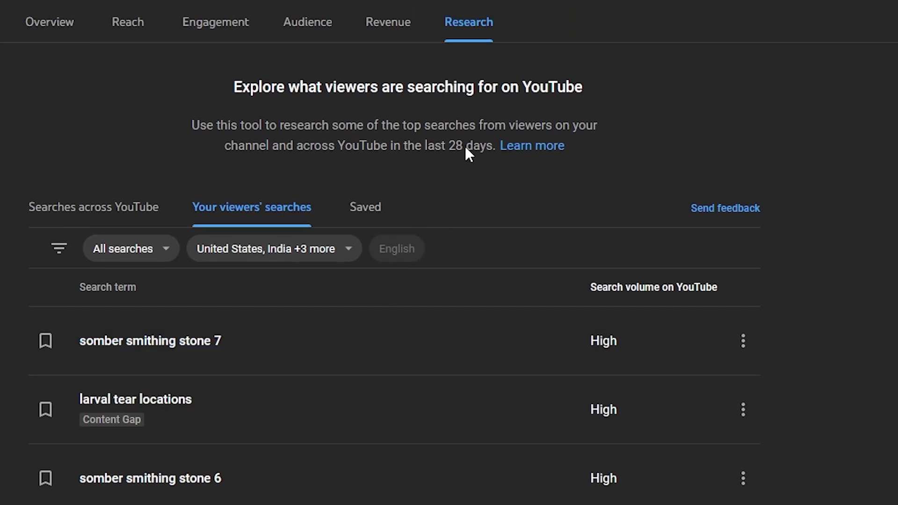
{"action": "scroll", "coordinate": [476, 182], "scroll_direction": "down", "scroll_amount": 3}
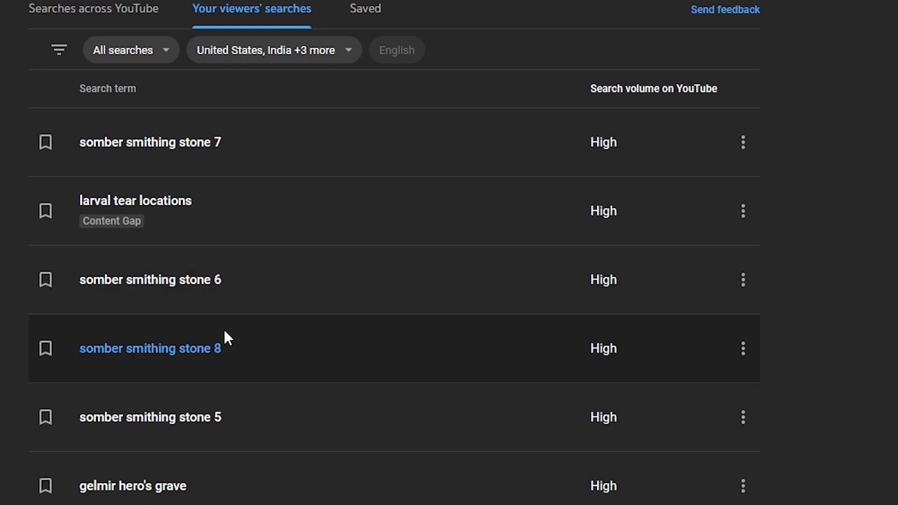
{"action": "scroll", "coordinate": [224, 332], "scroll_direction": "up", "scroll_amount": 3}
{"action": "scroll", "coordinate": [763, 304], "scroll_direction": "down", "scroll_amount": 1}
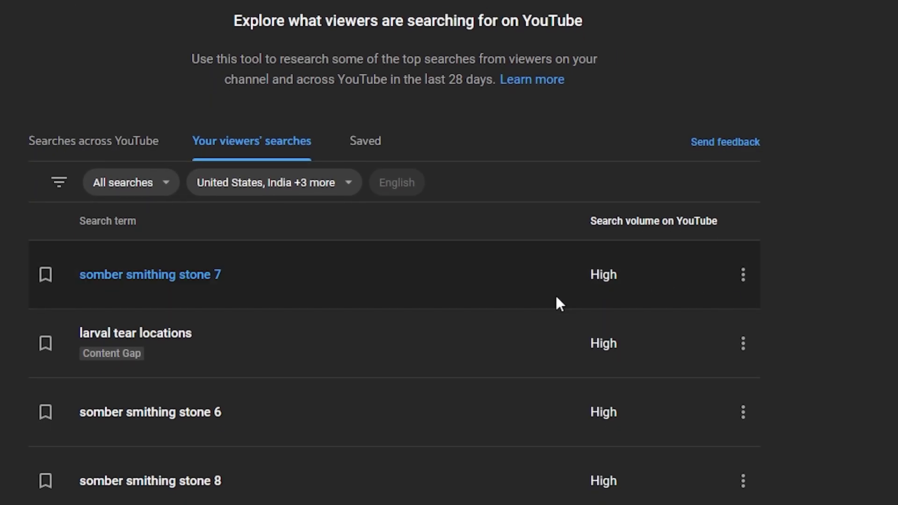
{"action": "scroll", "coordinate": [225, 301], "scroll_direction": "down", "scroll_amount": 4}
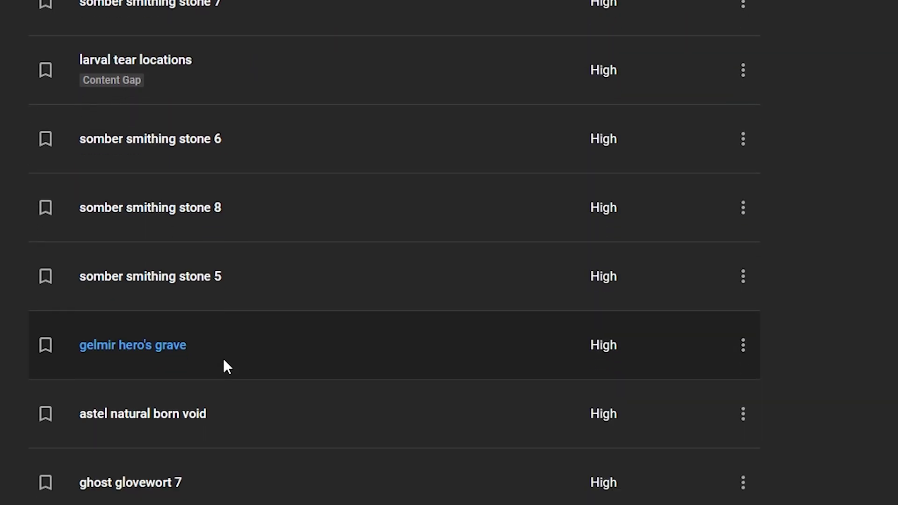
{"action": "scroll", "coordinate": [224, 361], "scroll_direction": "down", "scroll_amount": 1}
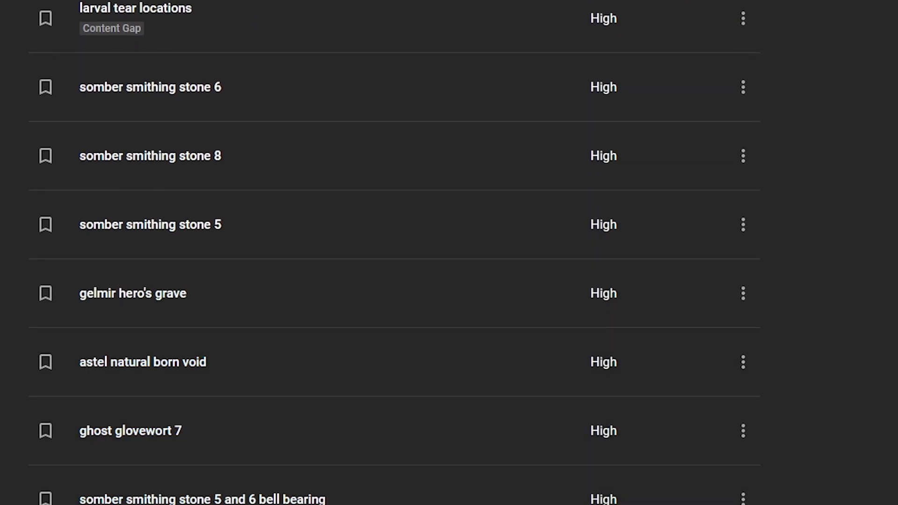
{"action": "scroll", "coordinate": [394, 252], "scroll_direction": "up", "scroll_amount": 2}
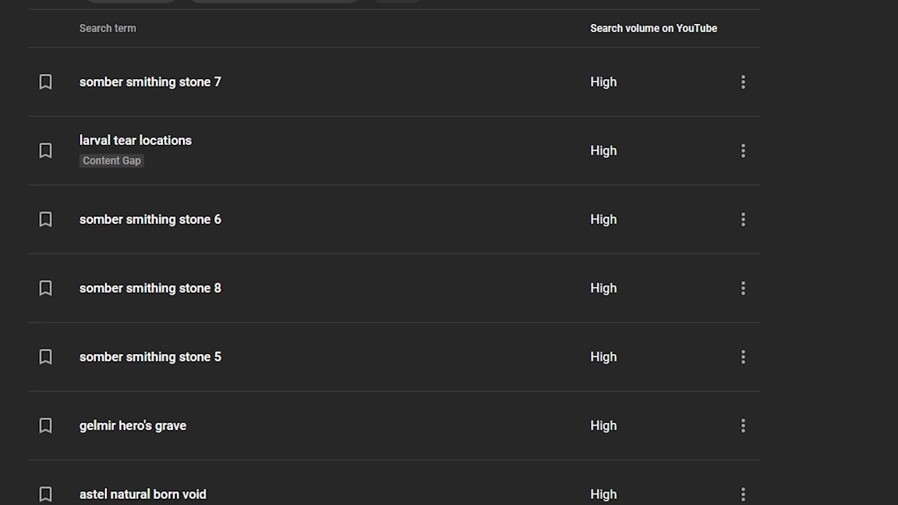
{"action": "scroll", "coordinate": [394, 253], "scroll_direction": "up", "scroll_amount": 2}
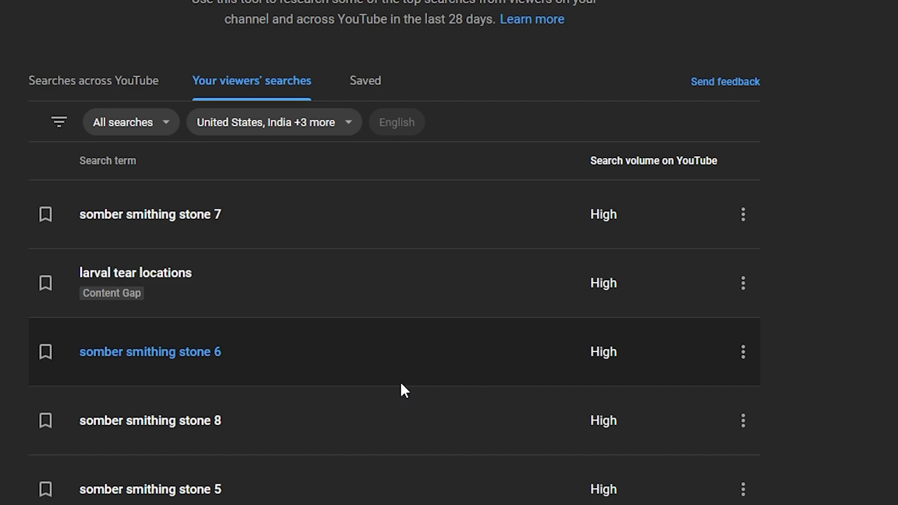
{"action": "scroll", "coordinate": [401, 384], "scroll_direction": "down", "scroll_amount": 2}
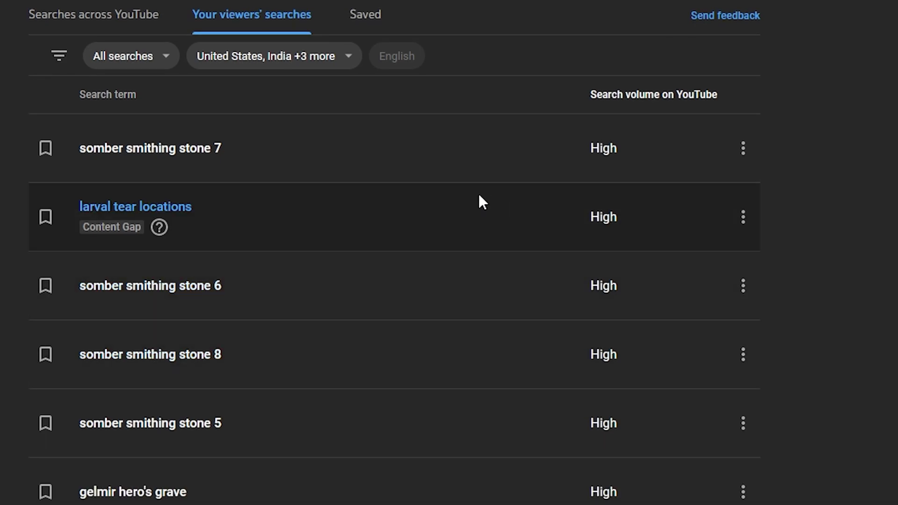
{"action": "scroll", "coordinate": [527, 231], "scroll_direction": "up", "scroll_amount": 4}
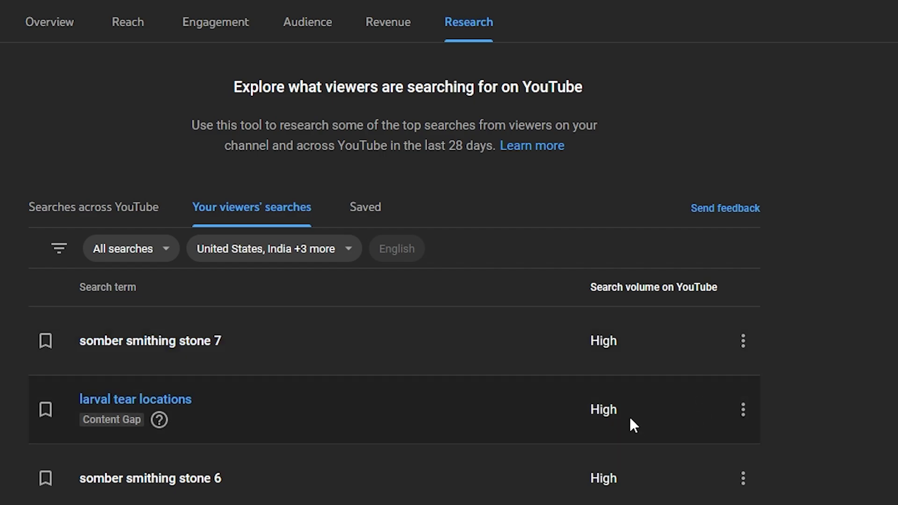
{"action": "left_click_drag", "start_coordinate": [630, 416], "coordinate": [576, 409]}
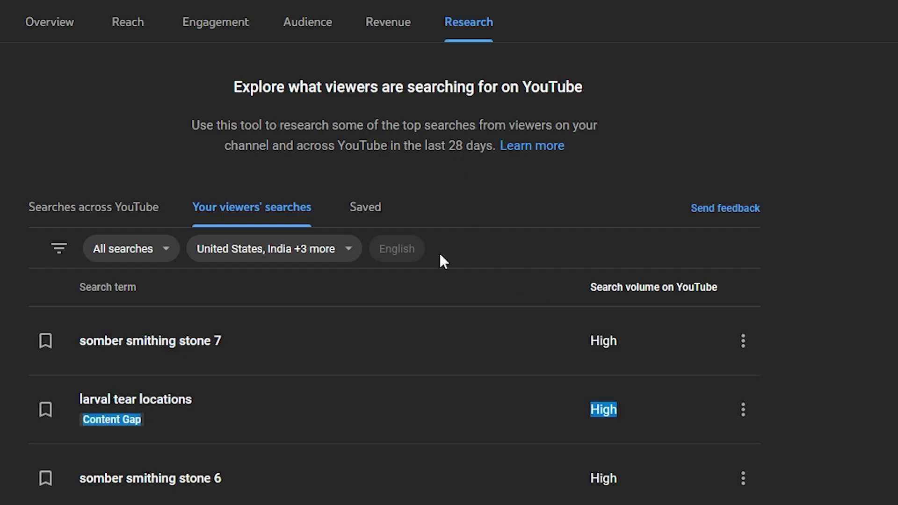
Step: Filter the channel viewers' searches to content gaps only
{"action": "left_click", "coordinate": [154, 248]}
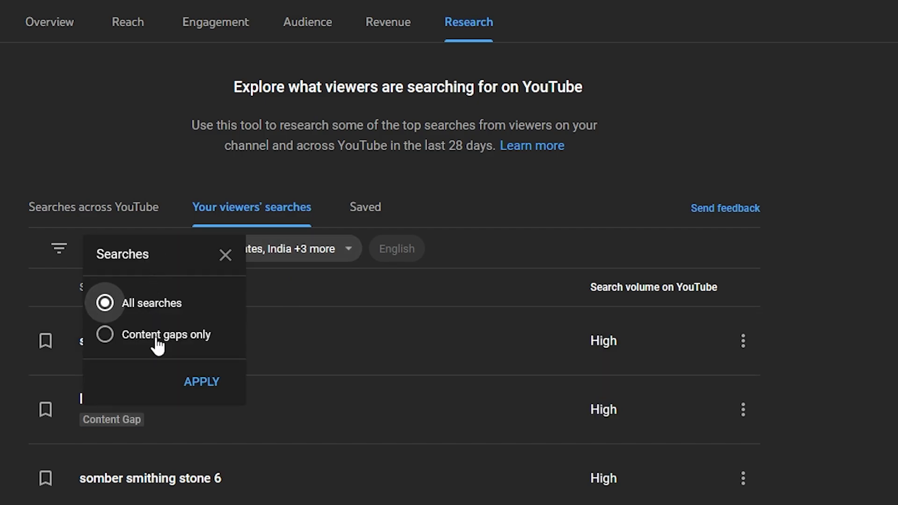
{"action": "left_click", "coordinate": [196, 336]}
{"action": "left_click", "coordinate": [206, 383]}
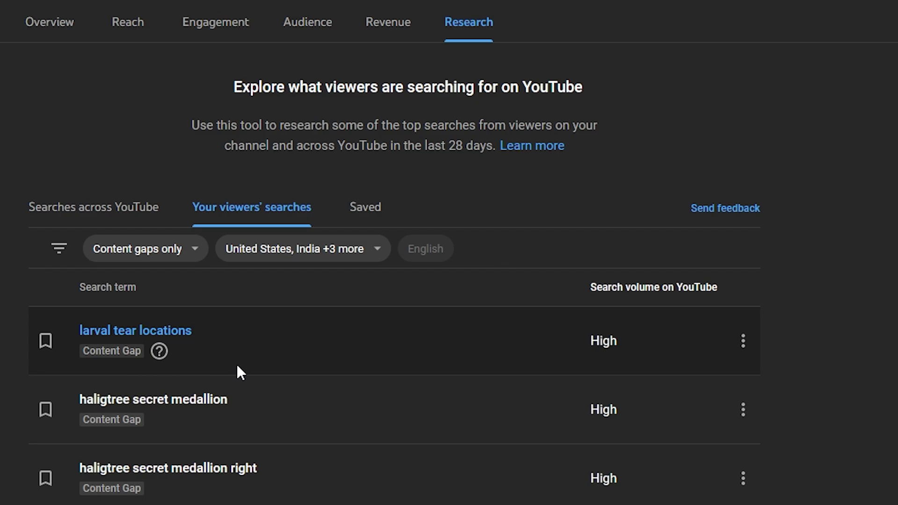
Step: Browse the content gap search terms across the list pages and examine their search volumes and the period covered
{"action": "scroll", "coordinate": [279, 360], "scroll_direction": "down", "scroll_amount": 5}
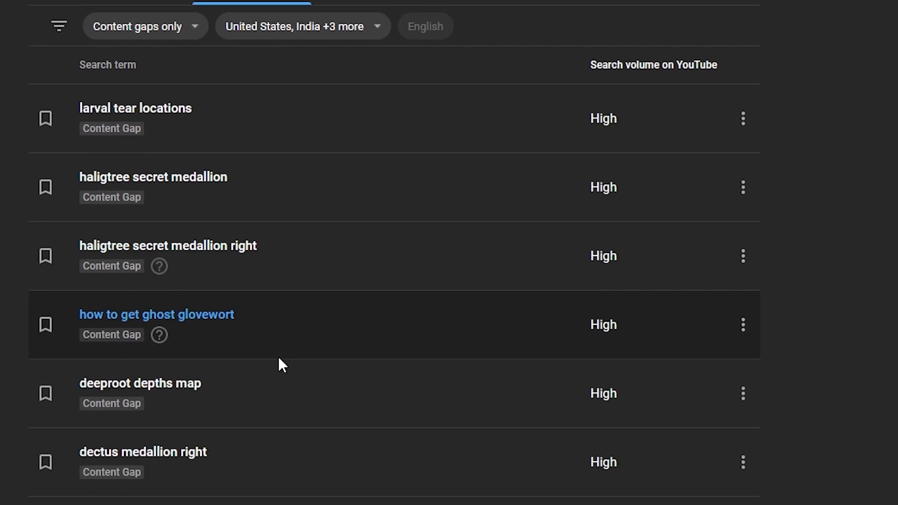
{"action": "scroll", "coordinate": [279, 359], "scroll_direction": "down", "scroll_amount": 4}
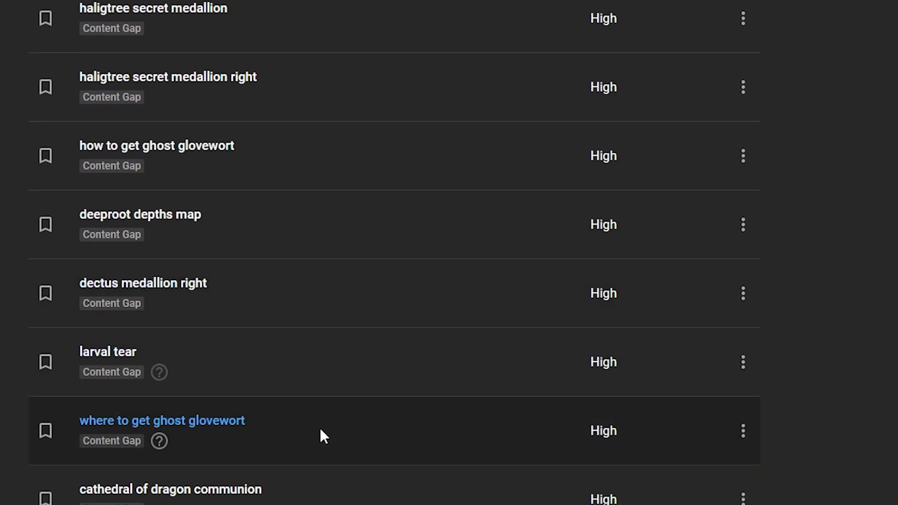
{"action": "scroll", "coordinate": [395, 387], "scroll_direction": "up", "scroll_amount": 15}
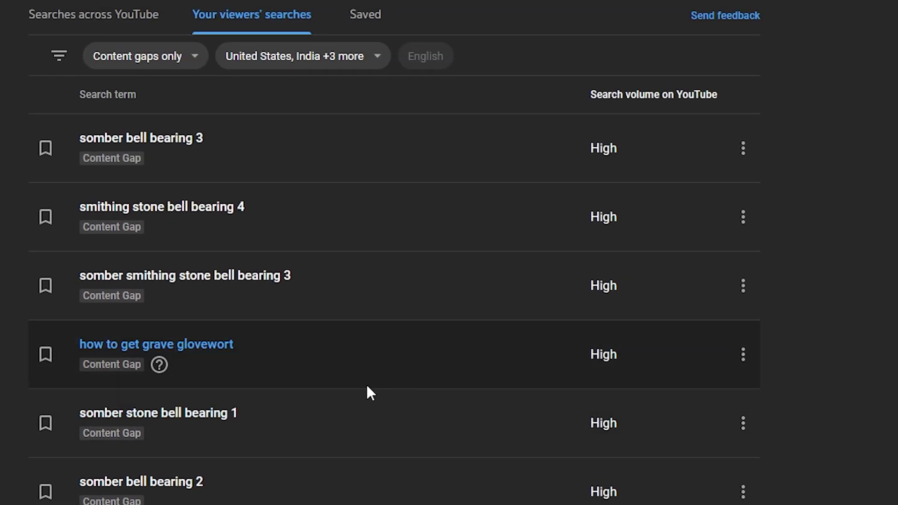
{"action": "scroll", "coordinate": [366, 384], "scroll_direction": "down", "scroll_amount": 4}
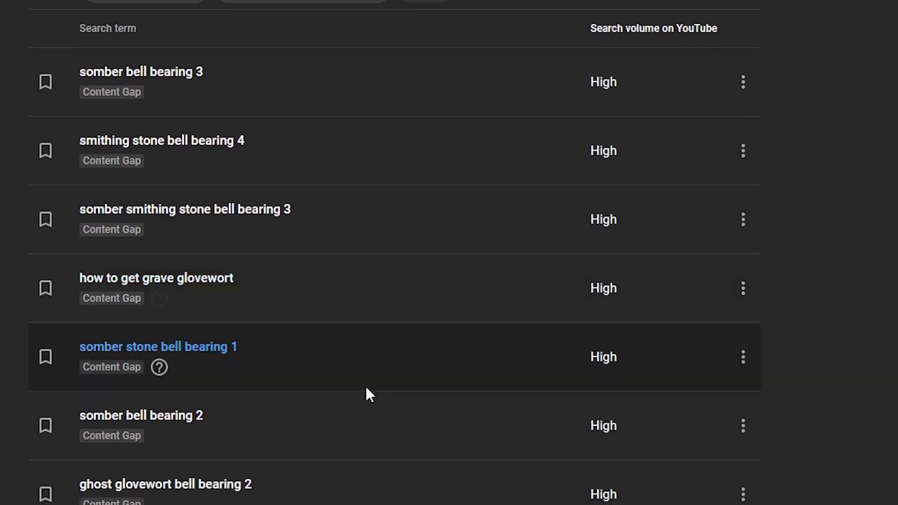
{"action": "scroll", "coordinate": [372, 475], "scroll_direction": "up", "scroll_amount": 8}
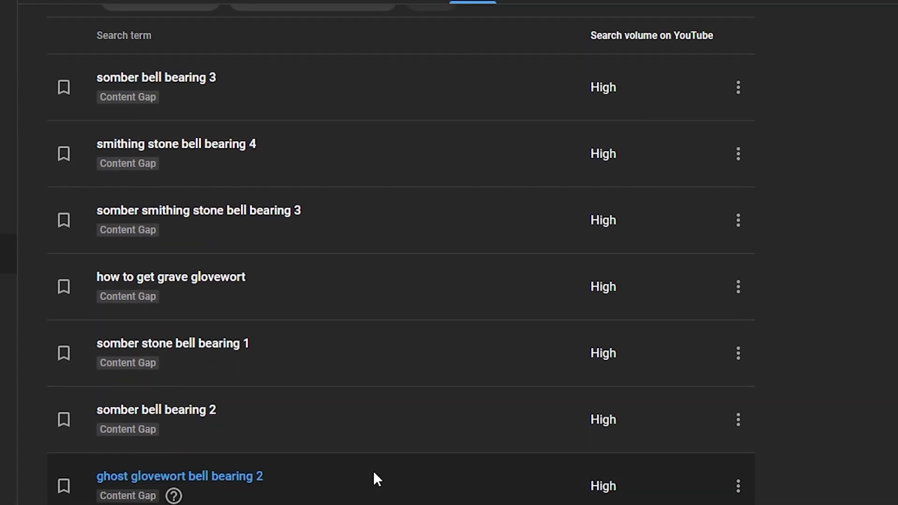
{"action": "scroll", "coordinate": [547, 465], "scroll_direction": "down", "scroll_amount": 6}
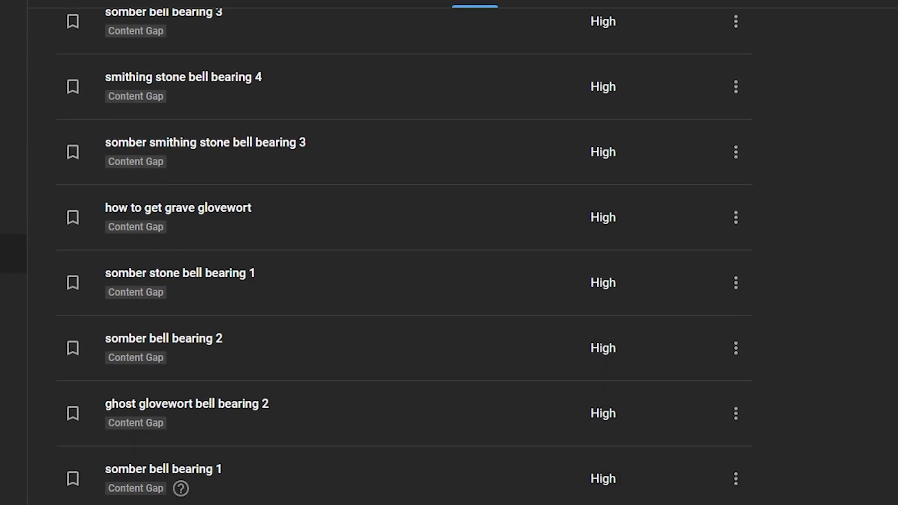
{"action": "scroll", "coordinate": [505, 321], "scroll_direction": "up", "scroll_amount": 7}
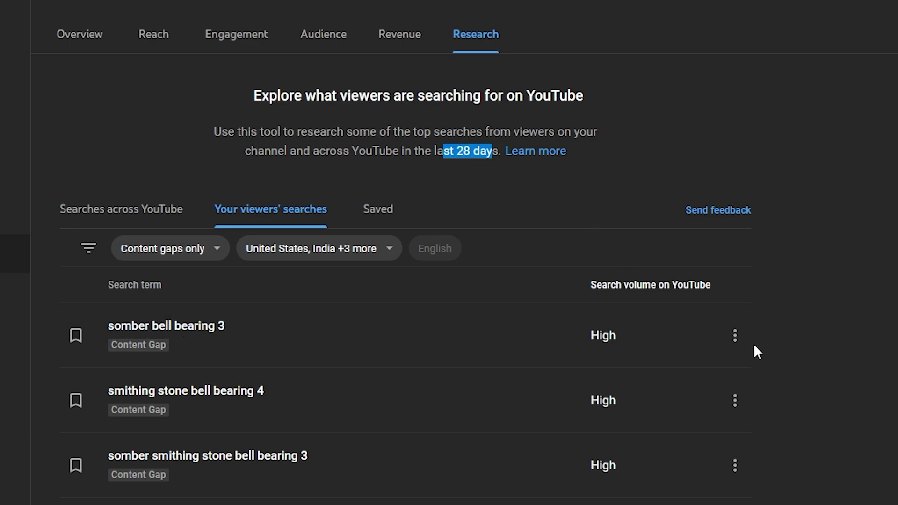
Step: Check the options available for the term "somber bell bearing 3" and go from it to Google Trends
{"action": "left_click", "coordinate": [735, 336]}
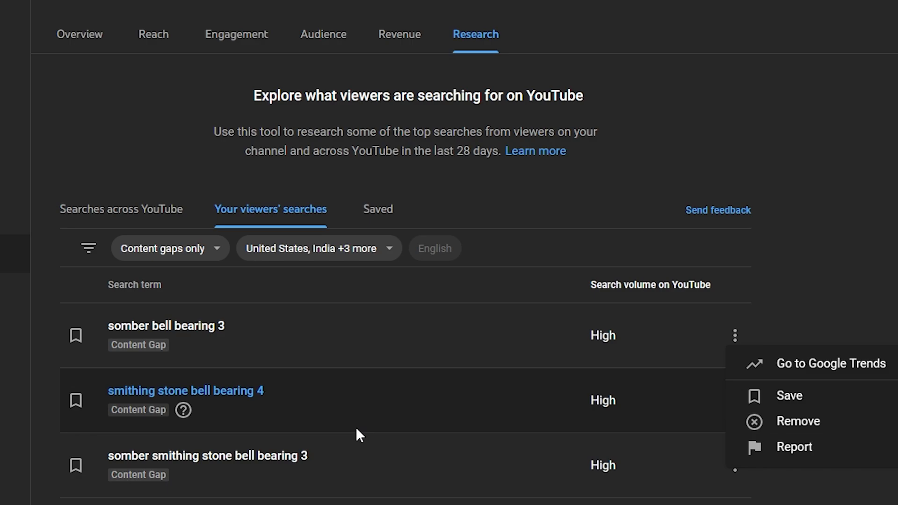
{"action": "scroll", "coordinate": [356, 429], "scroll_direction": "down", "scroll_amount": 2}
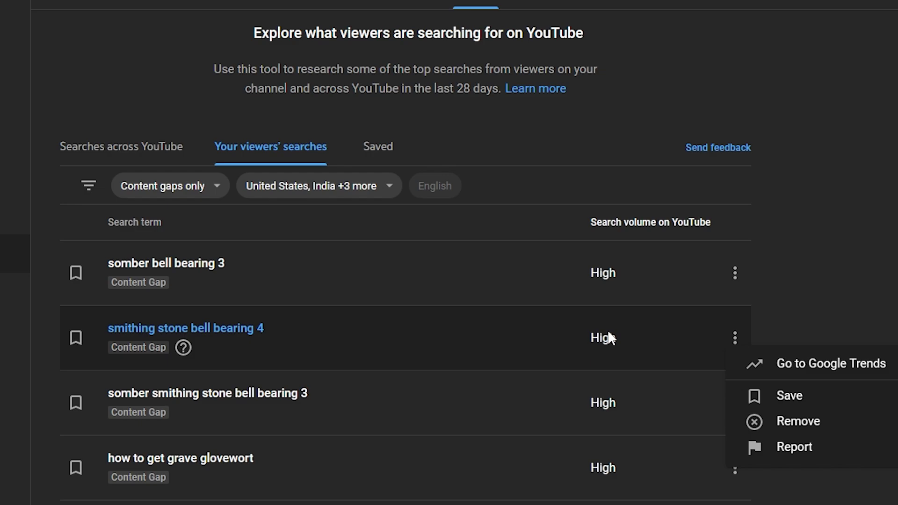
{"action": "left_click", "coordinate": [735, 273]}
{"action": "left_click", "coordinate": [734, 273]}
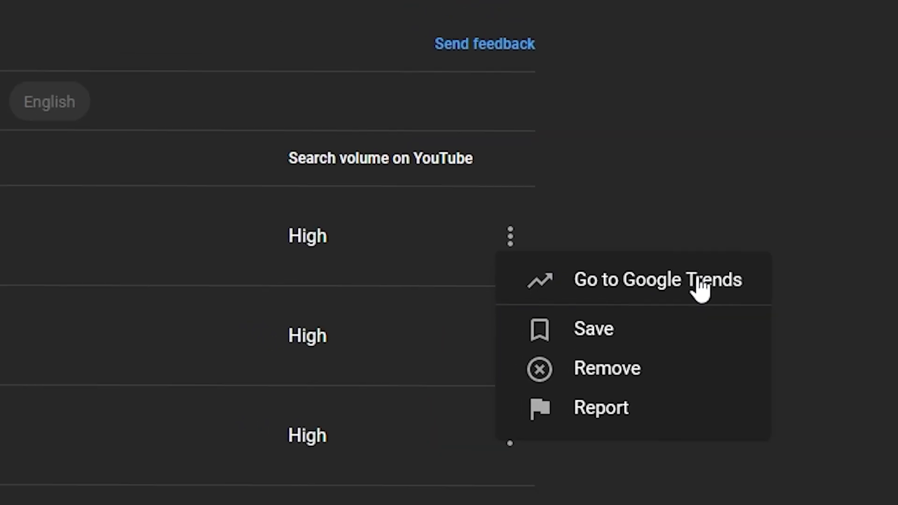
{"action": "left_click", "coordinate": [696, 280]}
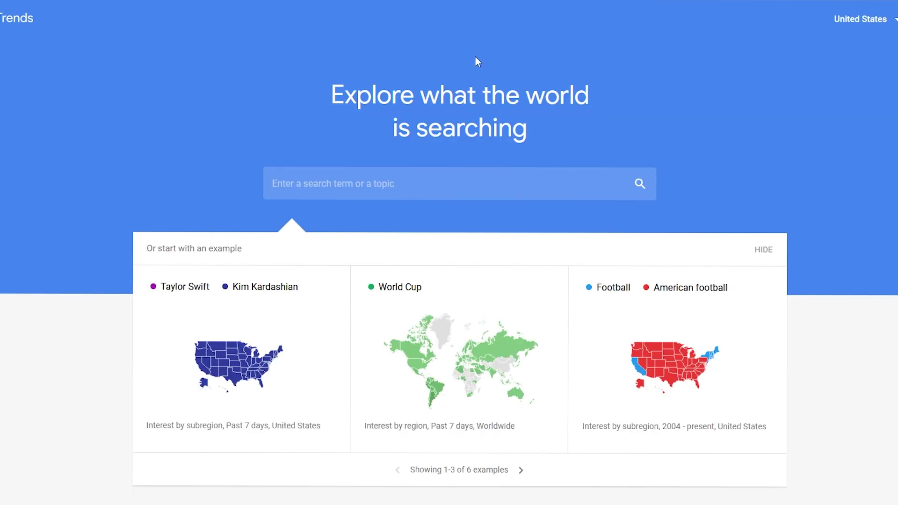
Step: Search Google Trends for "elden ring" and examine its interest over time and by subregion
{"action": "left_click", "coordinate": [467, 184]}
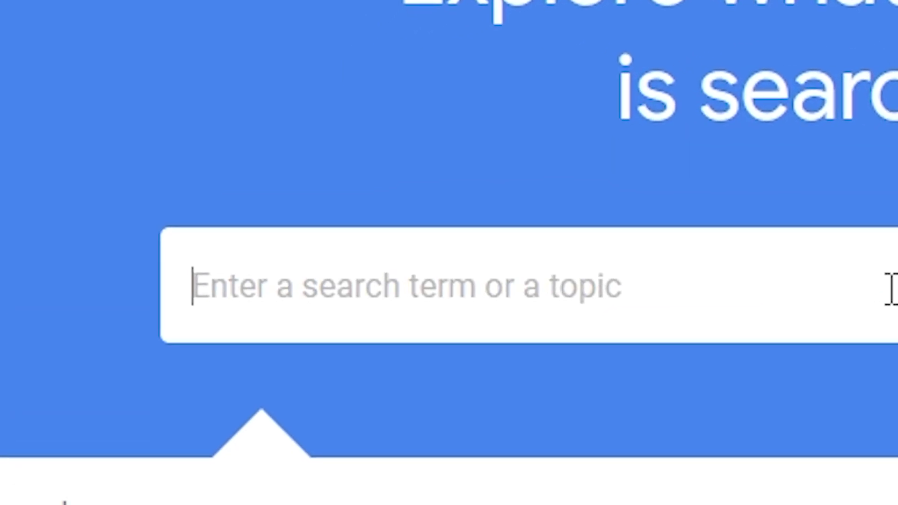
{"action": "type", "text": "eld"}
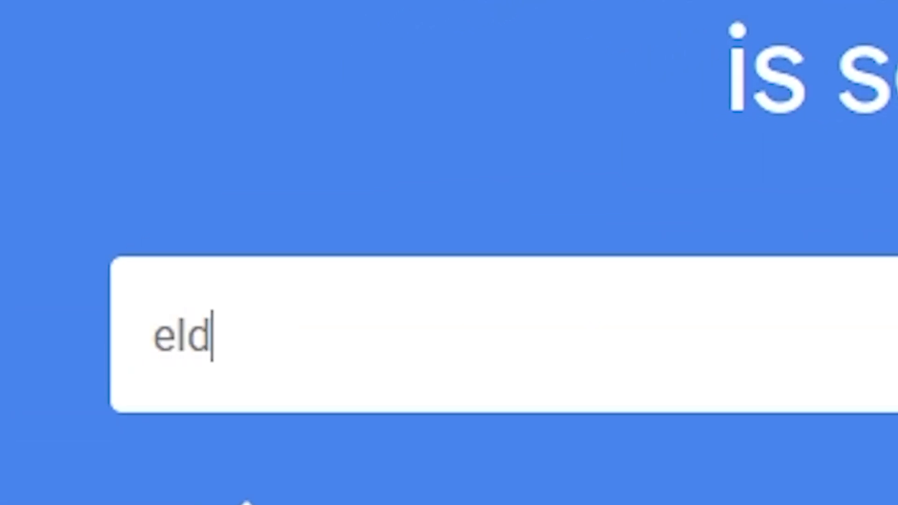
{"action": "type", "text": "en ri"}
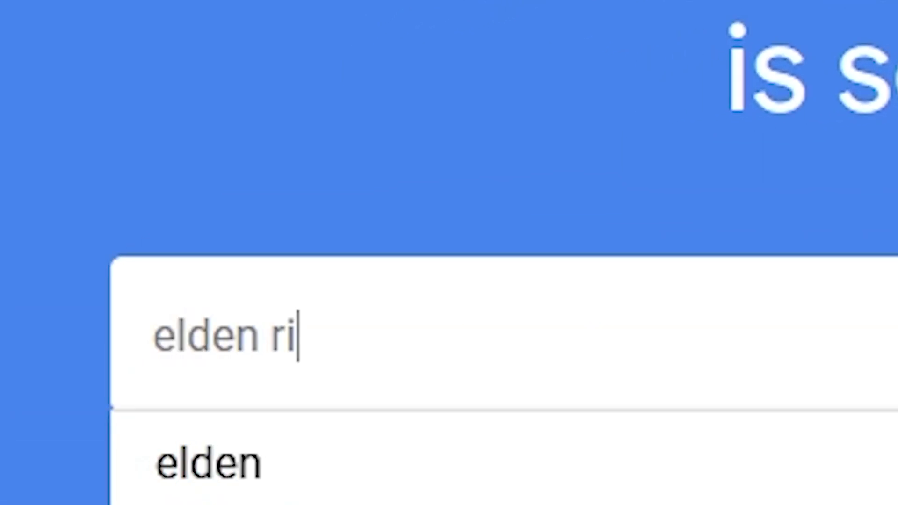
{"action": "type", "text": "ng"}
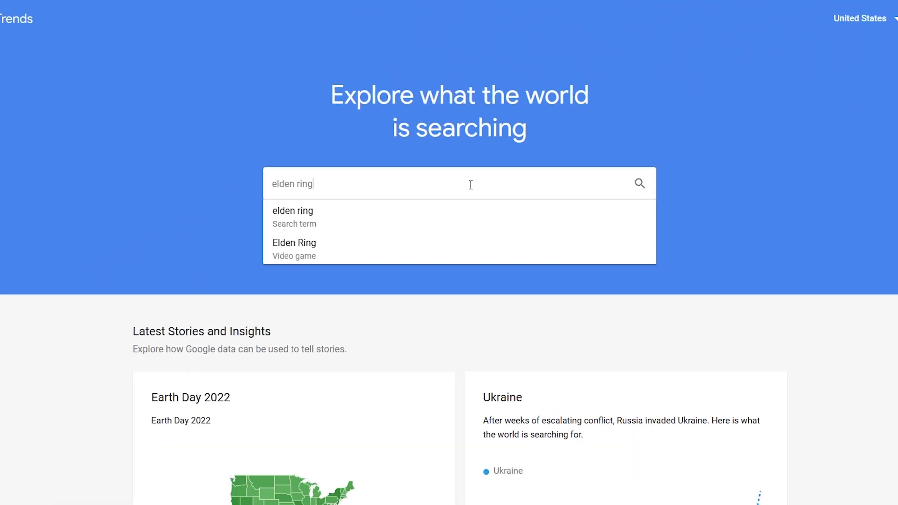
{"action": "key", "text": "Return"}
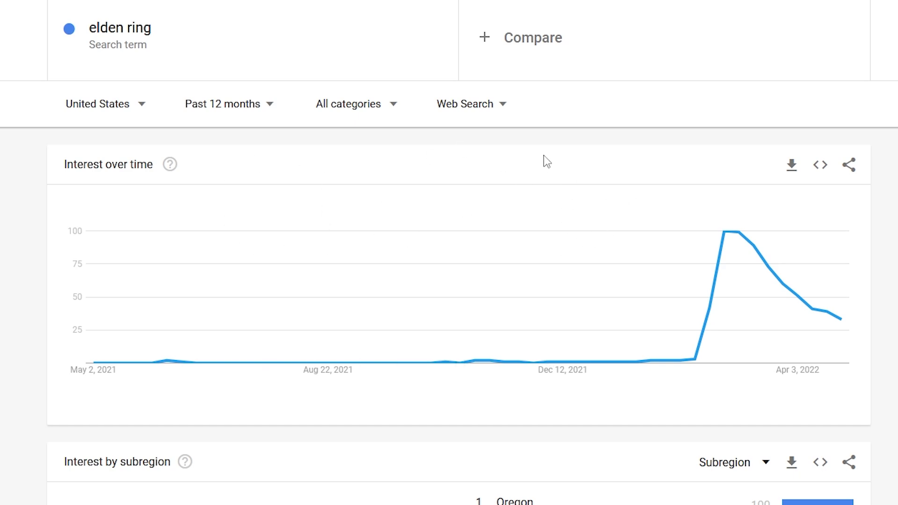
{"action": "scroll", "coordinate": [562, 139], "scroll_direction": "down", "scroll_amount": 8}
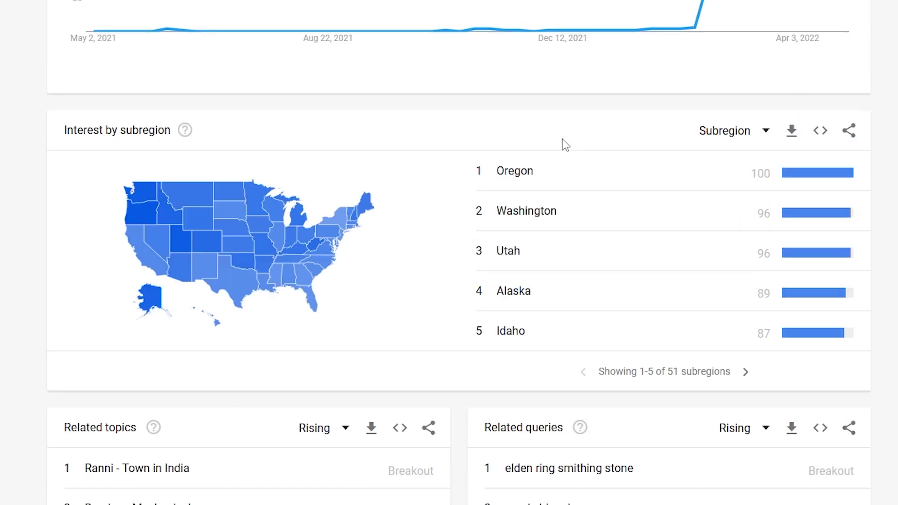
{"action": "scroll", "coordinate": [563, 149], "scroll_direction": "up", "scroll_amount": 8}
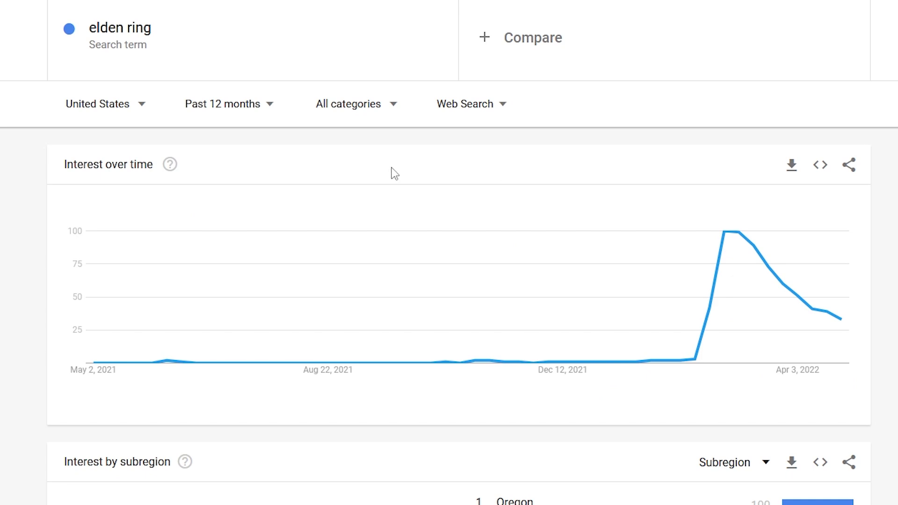
Step: Limit the elden ring trend data to the past 7 days, keeping the United States as the region
{"action": "left_click", "coordinate": [236, 110]}
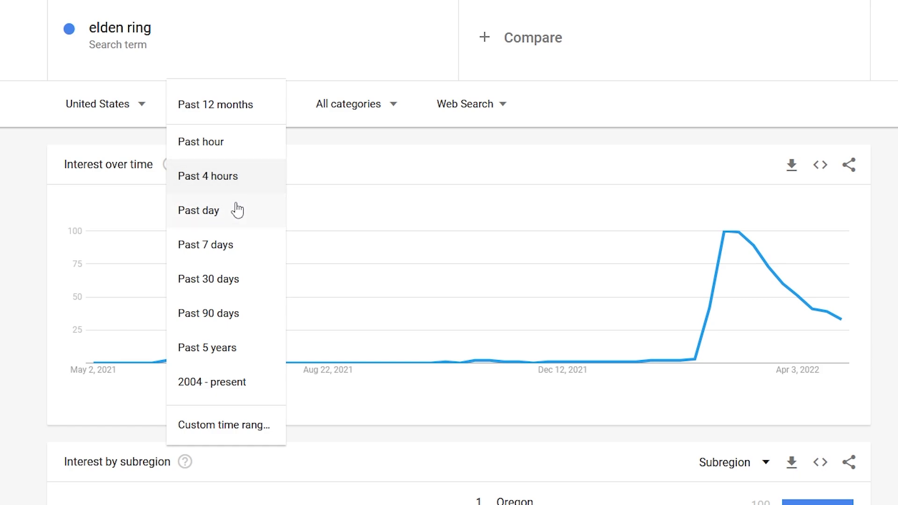
{"action": "left_click", "coordinate": [250, 246]}
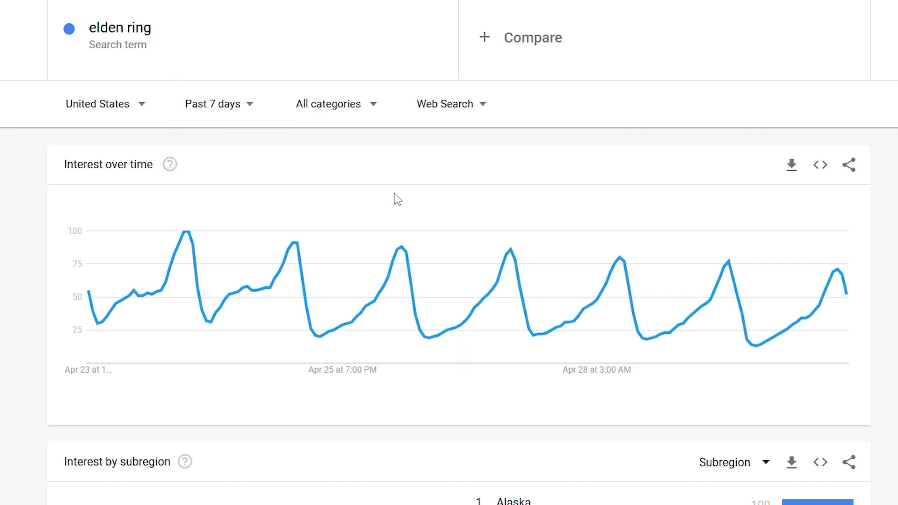
{"action": "left_click", "coordinate": [109, 105]}
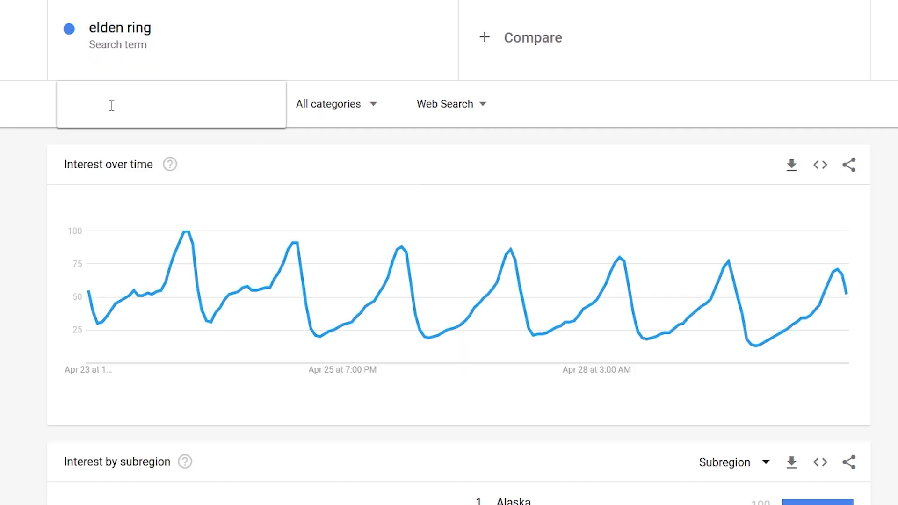
{"action": "left_click", "coordinate": [270, 161]}
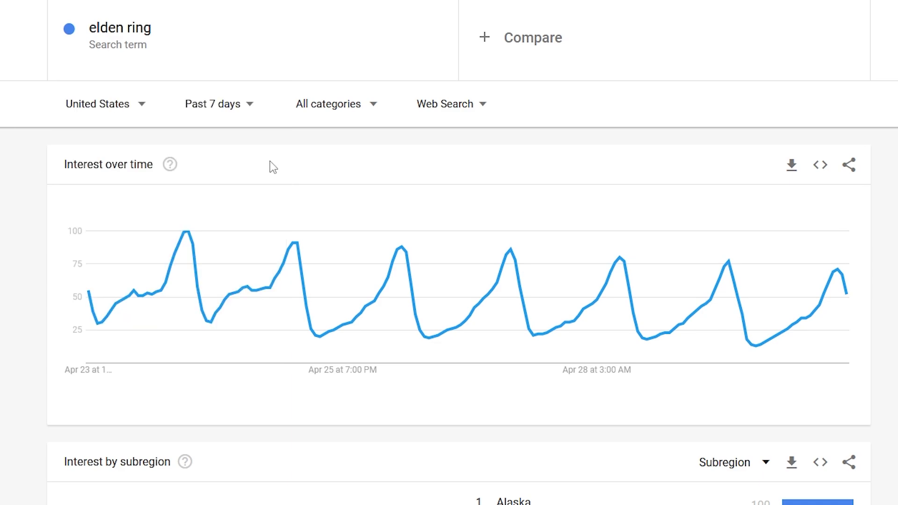
Step: Examine the interest chart, subregions and rising related queries, and search Google for "elden ring 1.07 patch notes"
{"action": "scroll", "coordinate": [271, 161], "scroll_direction": "down", "scroll_amount": 3}
{"action": "scroll", "coordinate": [270, 167], "scroll_direction": "up", "scroll_amount": 2}
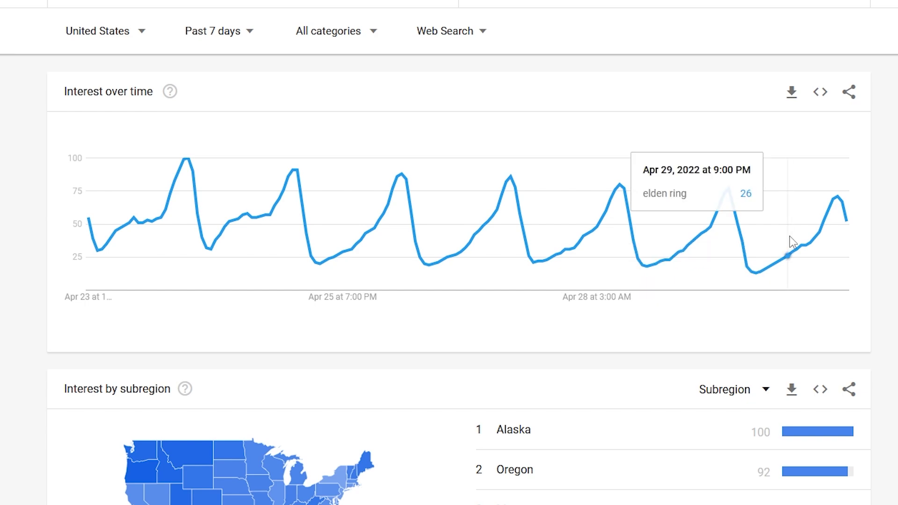
{"action": "scroll", "coordinate": [567, 161], "scroll_direction": "down", "scroll_amount": 5}
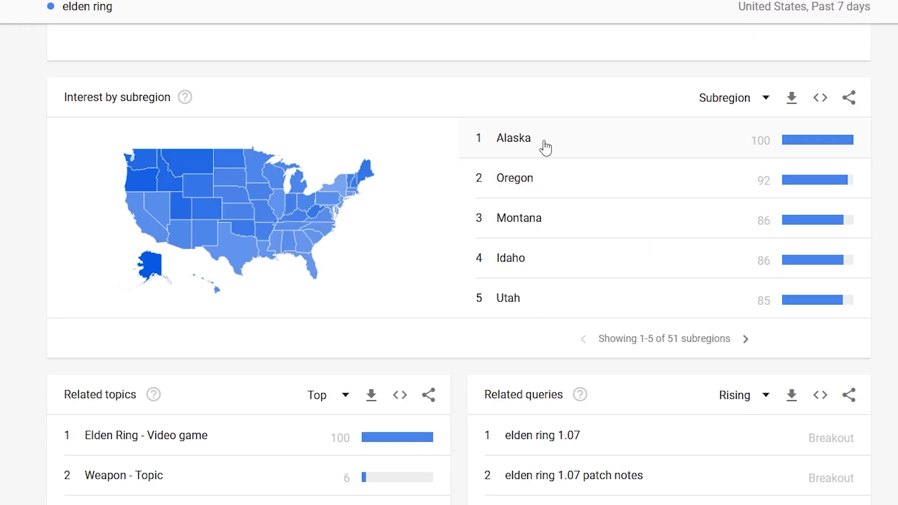
{"action": "scroll", "coordinate": [582, 179], "scroll_direction": "down", "scroll_amount": 1}
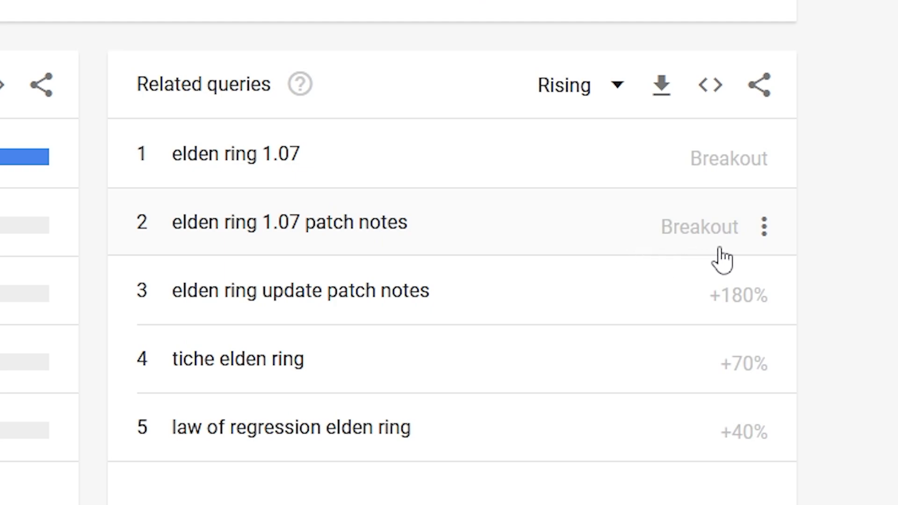
{"action": "left_click", "coordinate": [760, 234]}
{"action": "left_click", "coordinate": [351, 240]}
{"action": "left_click", "coordinate": [766, 234]}
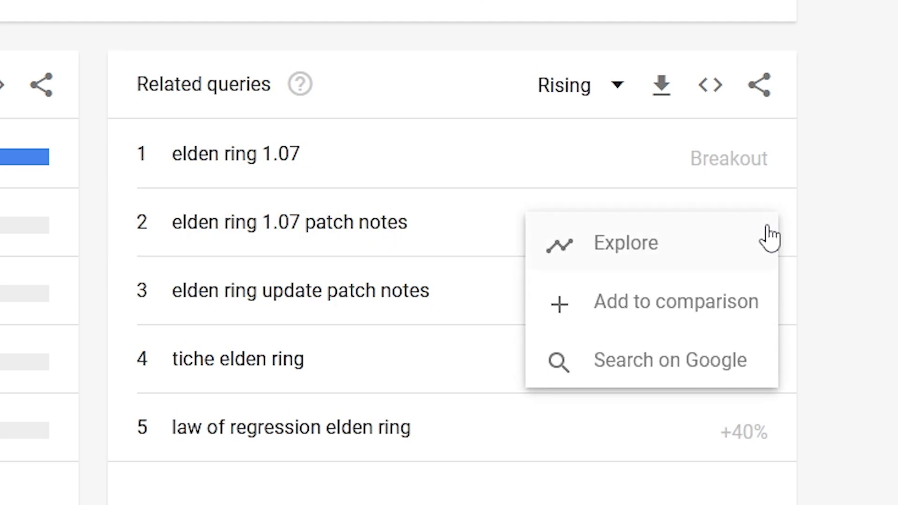
{"action": "left_click", "coordinate": [716, 360]}
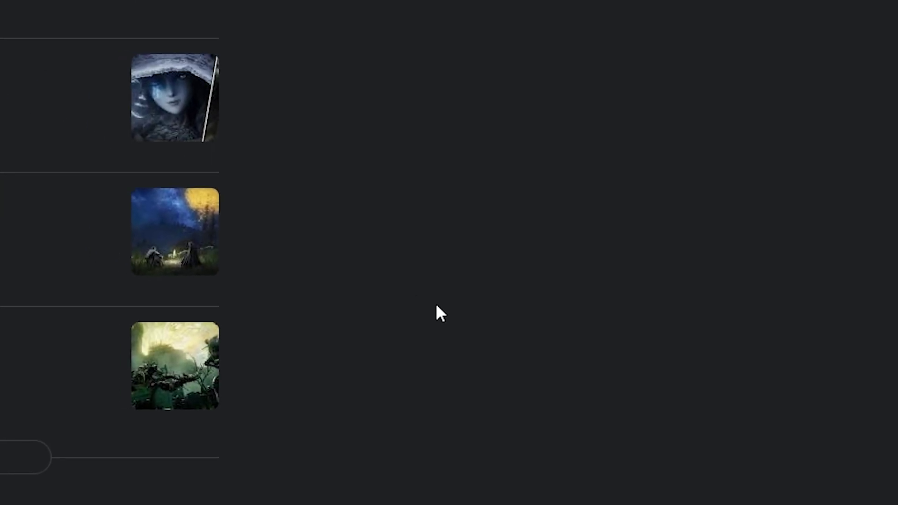
{"action": "scroll", "coordinate": [365, 174], "scroll_direction": "down", "scroll_amount": 10}
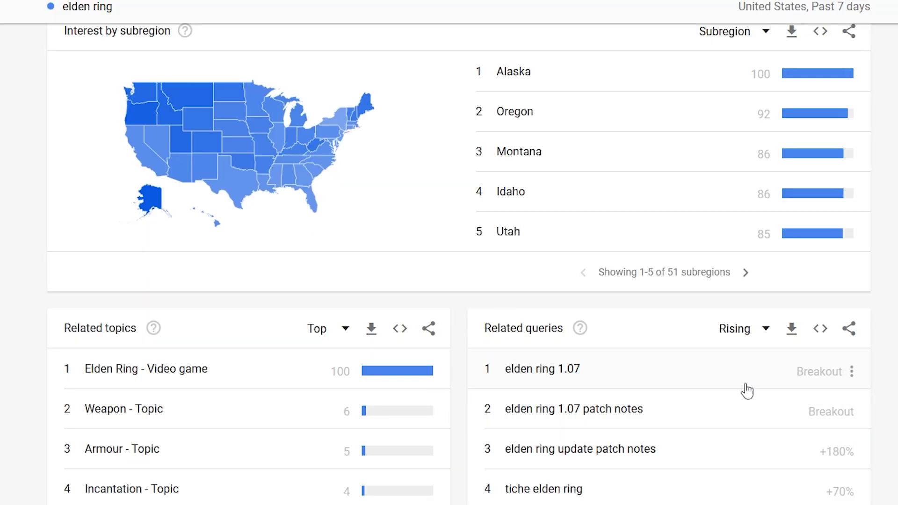
Step: Switch the elden ring trend data to YouTube Search and examine the interest over time and the sections below it
{"action": "scroll", "coordinate": [696, 311], "scroll_direction": "up", "scroll_amount": 6}
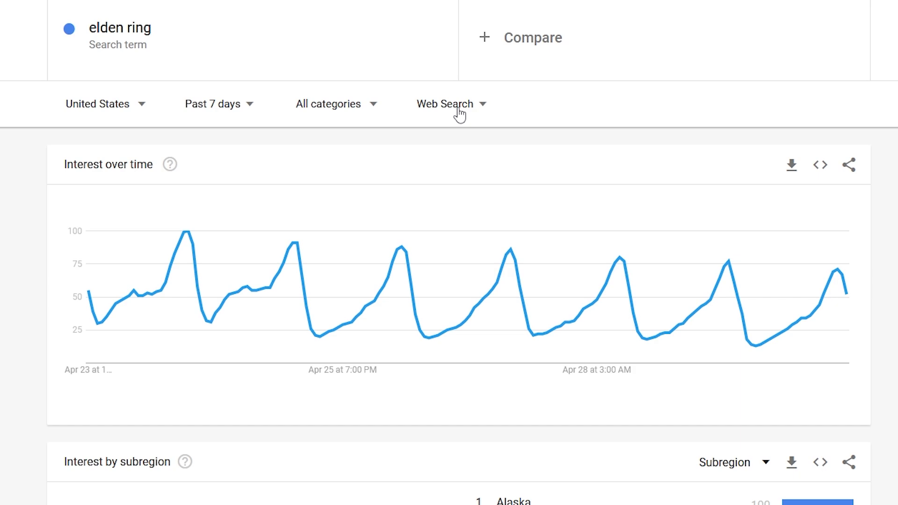
{"action": "left_click", "coordinate": [460, 114]}
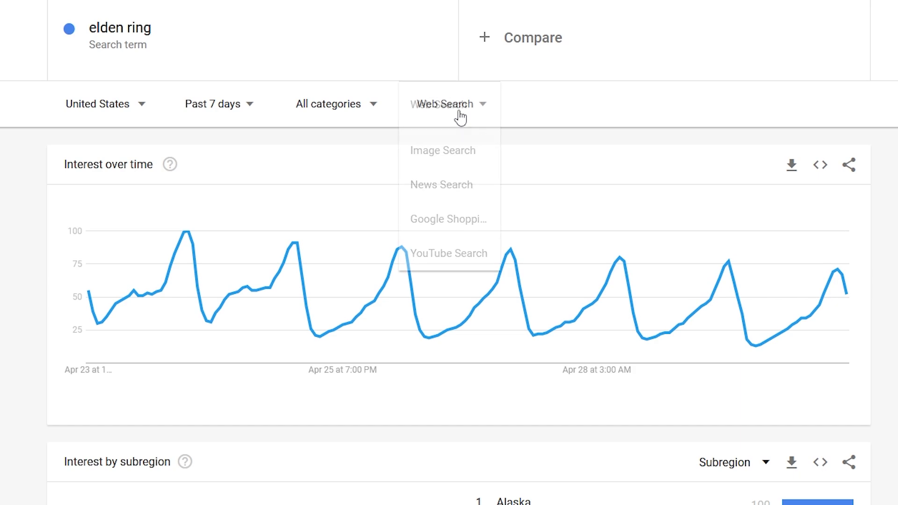
{"action": "left_click", "coordinate": [471, 255]}
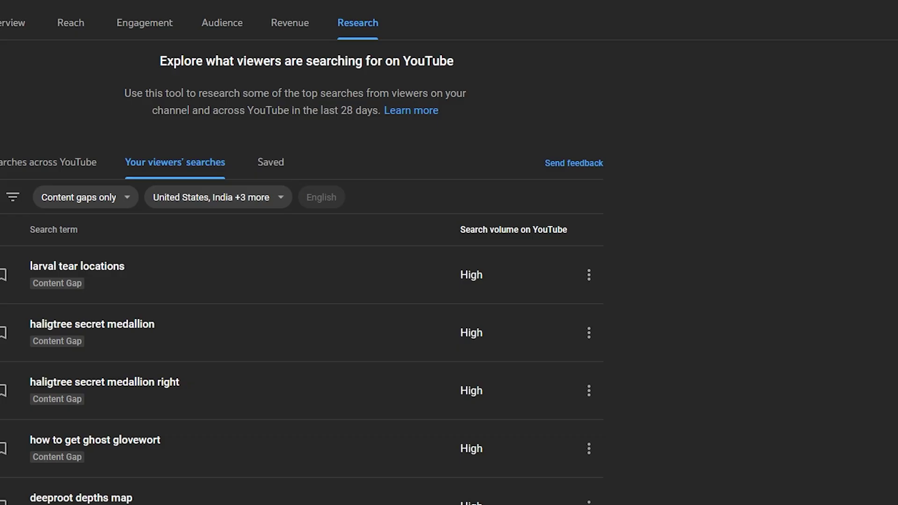
{"action": "left_click", "coordinate": [201, 8]}
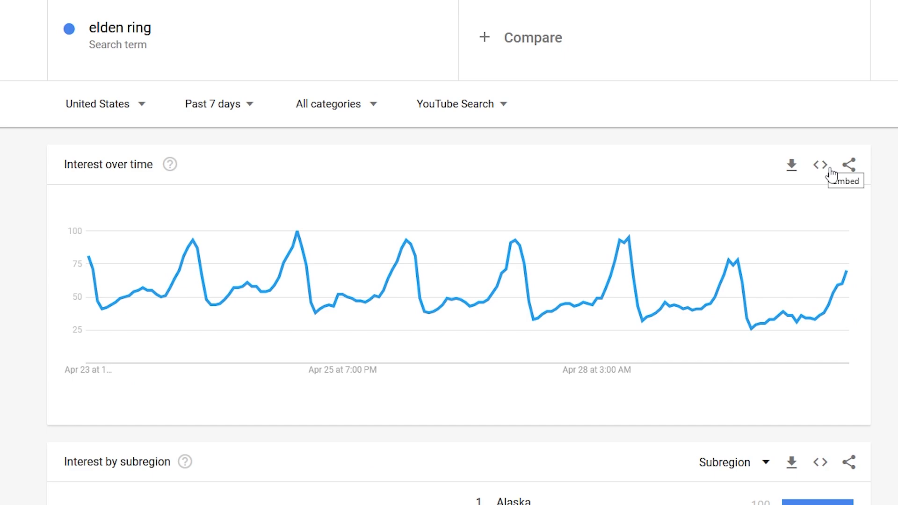
{"action": "scroll", "coordinate": [832, 170], "scroll_direction": "down", "scroll_amount": 5}
{"action": "scroll", "coordinate": [871, 244], "scroll_direction": "down", "scroll_amount": 3}
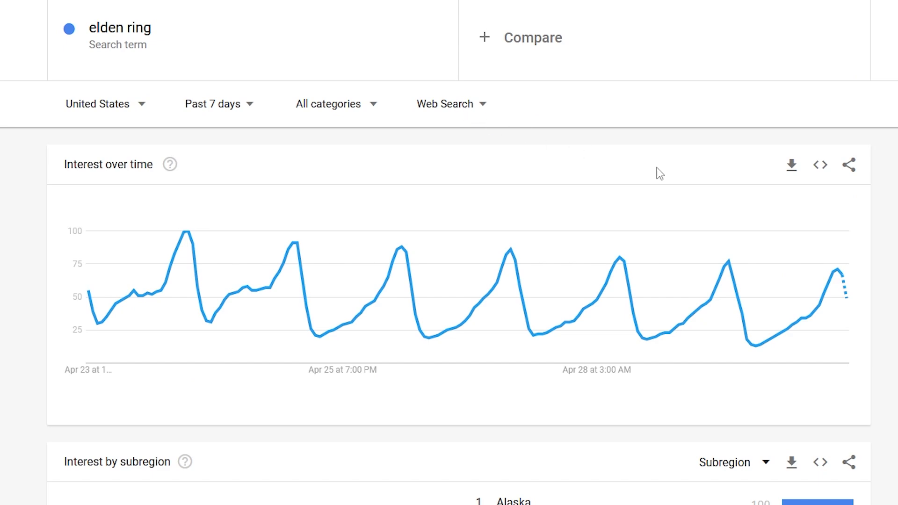
Step: Check the rising related queries for elden ring and limit the trend data to the past day
{"action": "scroll", "coordinate": [701, 178], "scroll_direction": "down", "scroll_amount": 10}
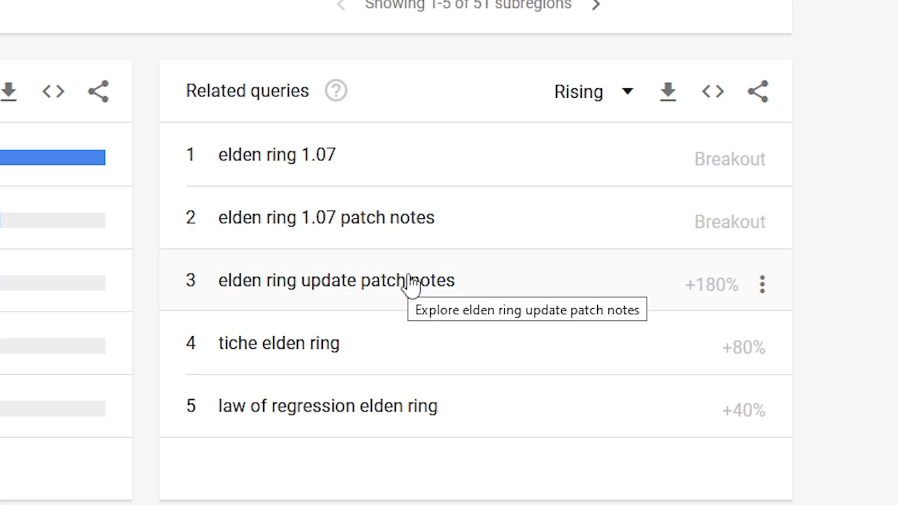
{"action": "scroll", "coordinate": [411, 283], "scroll_direction": "up", "scroll_amount": 10}
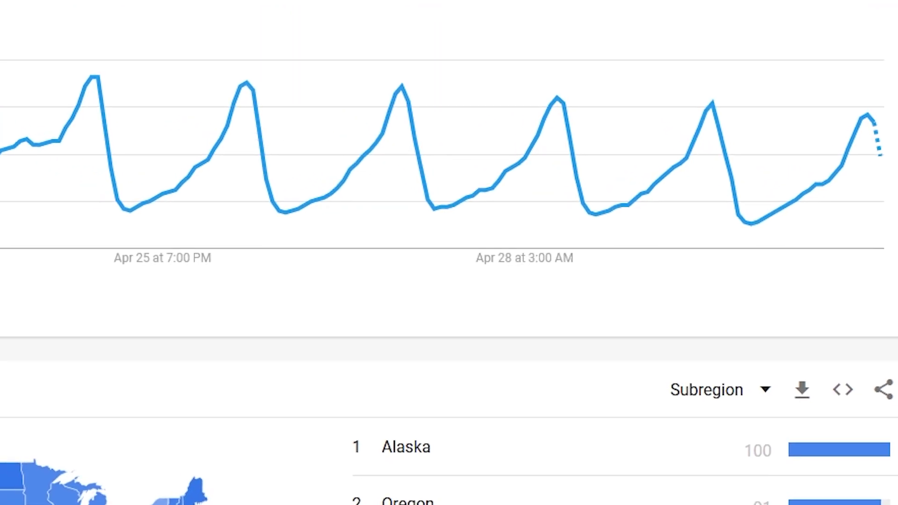
{"action": "left_click", "coordinate": [217, 19]}
{"action": "left_click", "coordinate": [372, 276]}
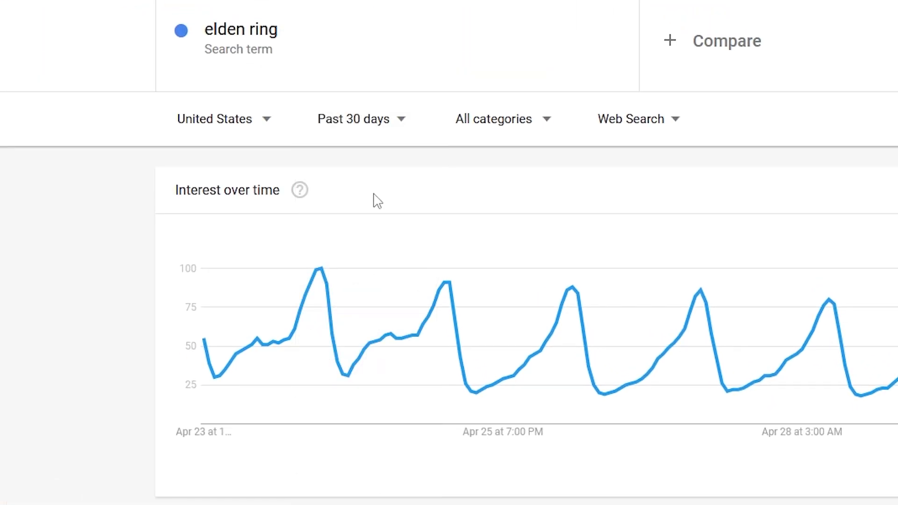
{"action": "left_click", "coordinate": [399, 133]}
{"action": "left_click", "coordinate": [363, 243]}
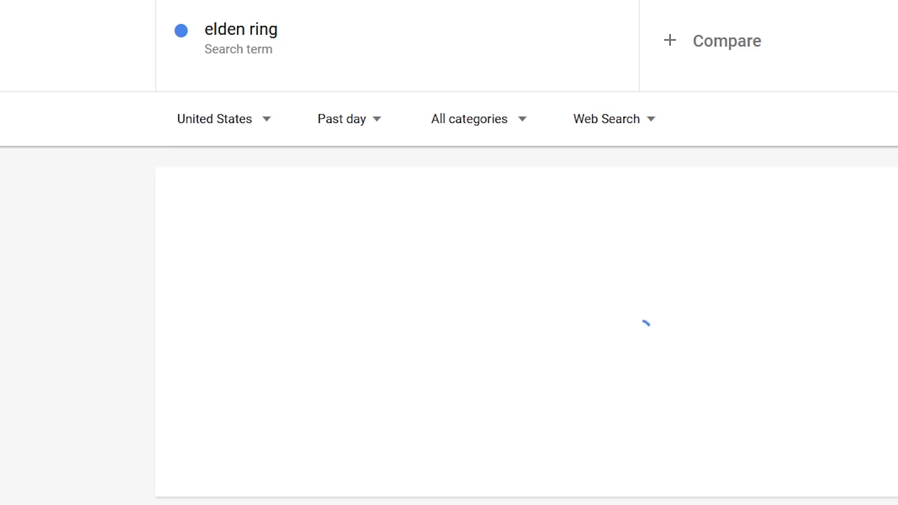
Step: Examine the past-day subregion interest, related topics and rising queries for elden ring and apex legends
{"action": "scroll", "coordinate": [748, 276], "scroll_direction": "down", "scroll_amount": 10}
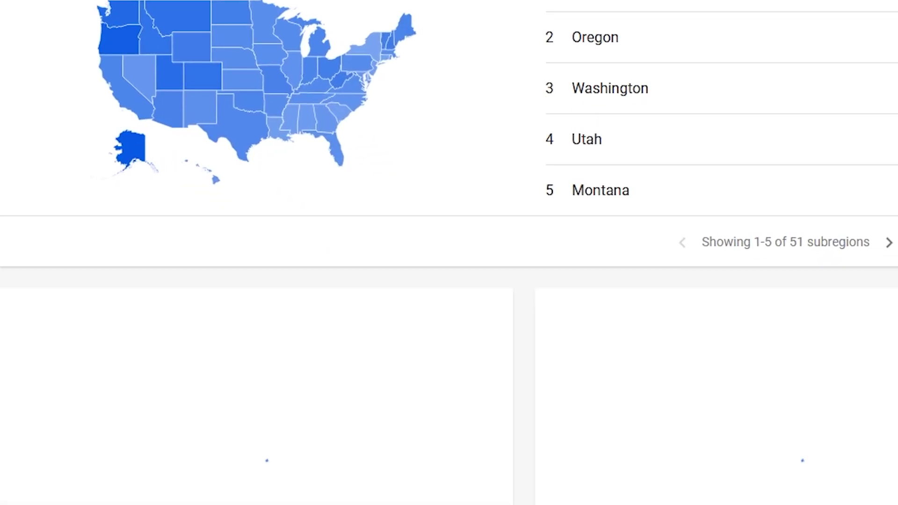
{"action": "scroll", "coordinate": [823, 176], "scroll_direction": "down", "scroll_amount": 5}
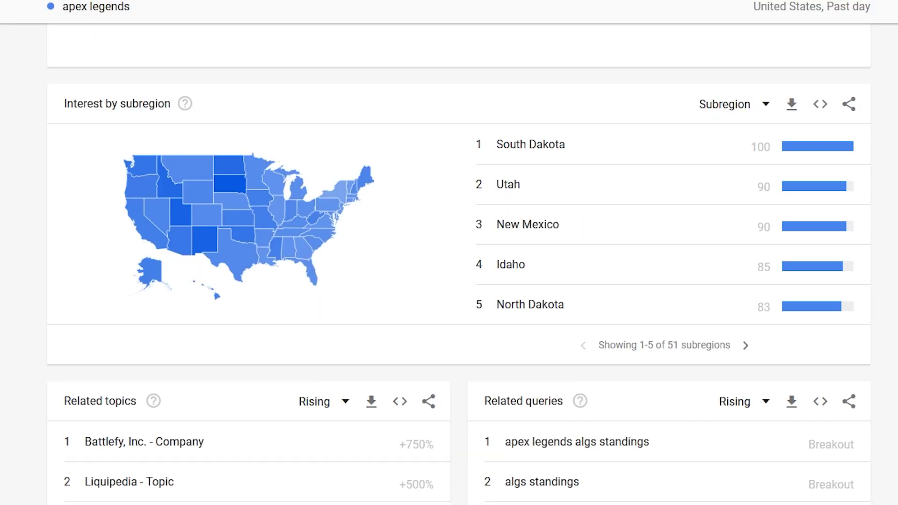
{"action": "scroll", "coordinate": [891, 500], "scroll_direction": "up", "scroll_amount": 8}
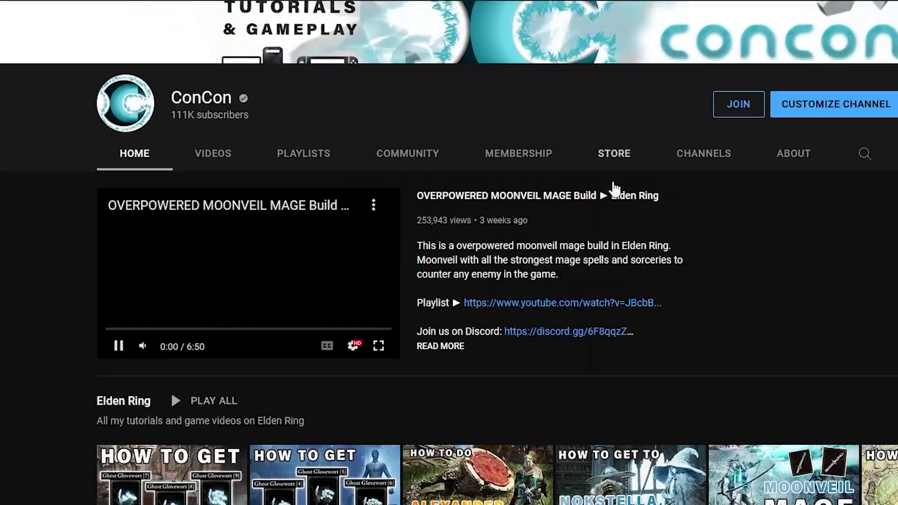
Step: Examine the game playlists on the YouTube channel's home page, from Elden Ring and Toribash through Animal Crossing: New Horizons
{"action": "scroll", "coordinate": [627, 243], "scroll_direction": "down", "scroll_amount": 2}
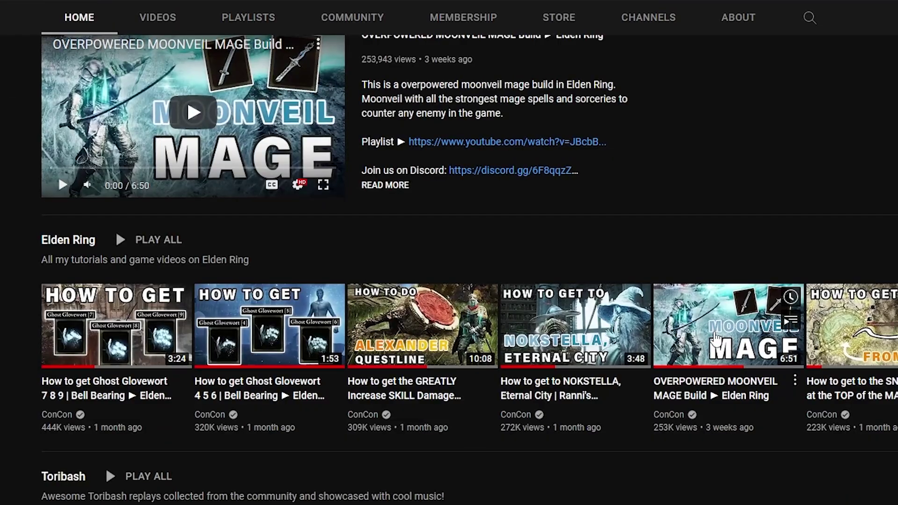
{"action": "scroll", "coordinate": [649, 337], "scroll_direction": "down", "scroll_amount": 2}
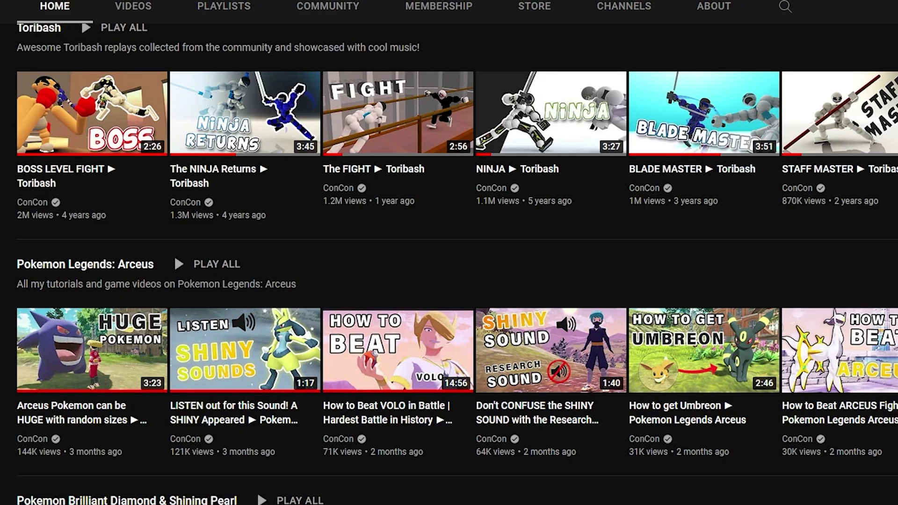
{"action": "scroll", "coordinate": [449, 264], "scroll_direction": "up", "scroll_amount": 2}
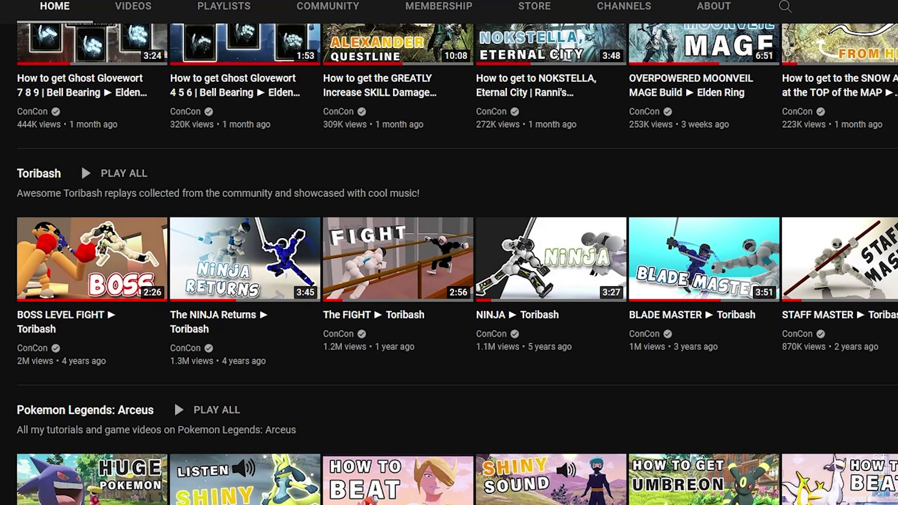
{"action": "scroll", "coordinate": [449, 264], "scroll_direction": "up", "scroll_amount": 3}
{"action": "scroll", "coordinate": [449, 264], "scroll_direction": "down", "scroll_amount": 3}
{"action": "scroll", "coordinate": [449, 264], "scroll_direction": "down", "scroll_amount": 3}
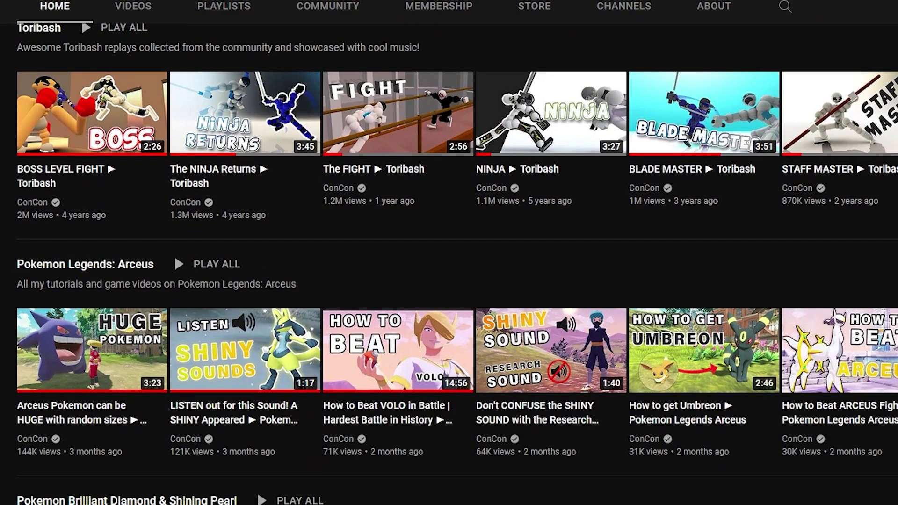
{"action": "scroll", "coordinate": [449, 264], "scroll_direction": "down", "scroll_amount": 3}
{"action": "scroll", "coordinate": [449, 264], "scroll_direction": "down", "scroll_amount": 6}
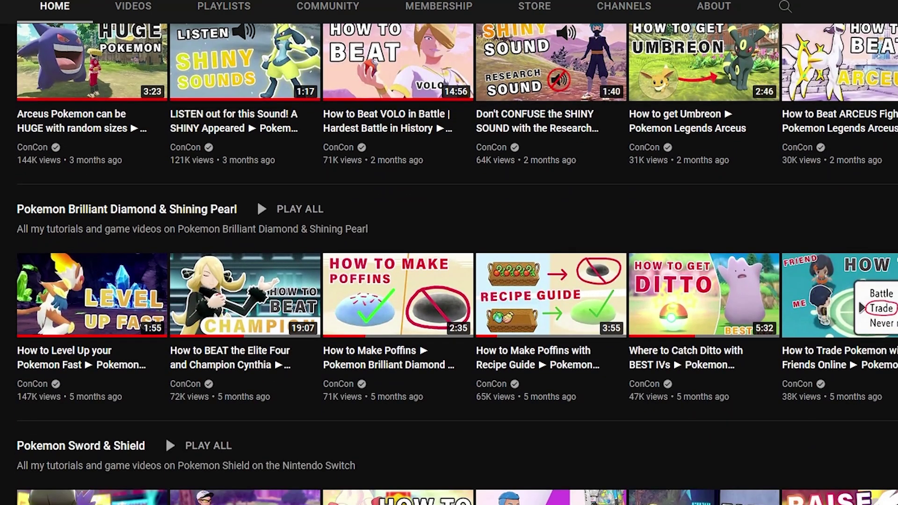
{"action": "scroll", "coordinate": [449, 264], "scroll_direction": "down", "scroll_amount": 3}
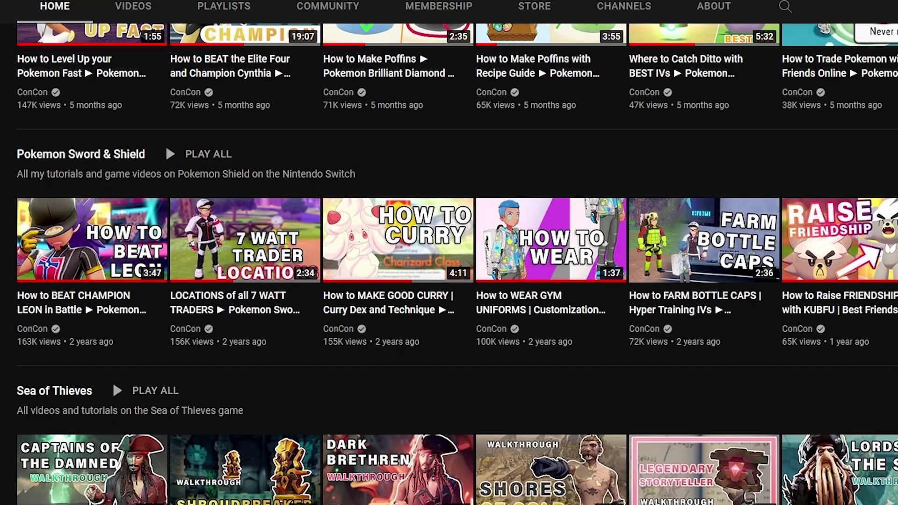
{"action": "scroll", "coordinate": [449, 265], "scroll_direction": "down", "scroll_amount": 3}
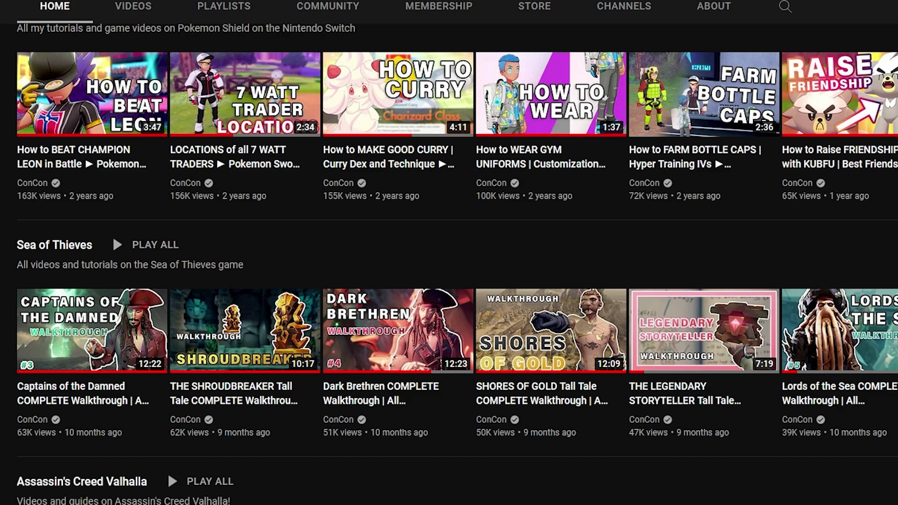
{"action": "scroll", "coordinate": [449, 264], "scroll_direction": "down", "scroll_amount": 3}
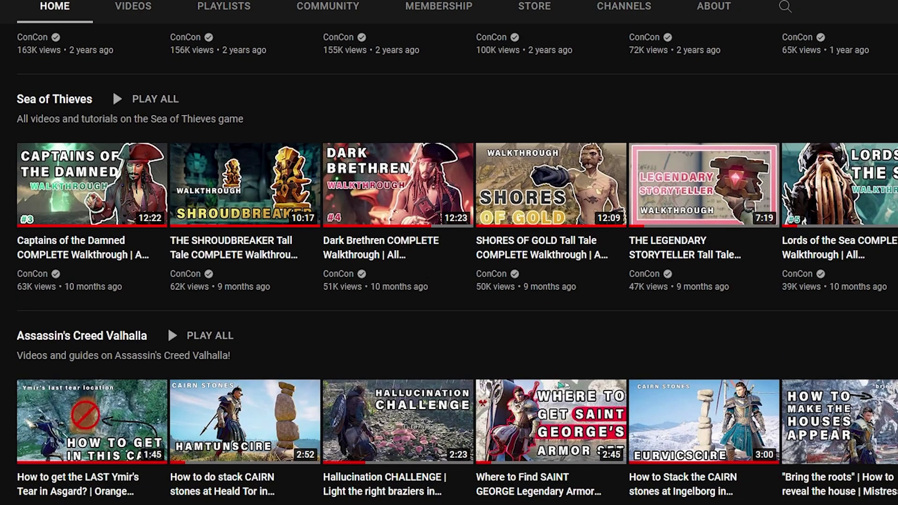
{"action": "scroll", "coordinate": [112, 88], "scroll_direction": "down", "scroll_amount": 4}
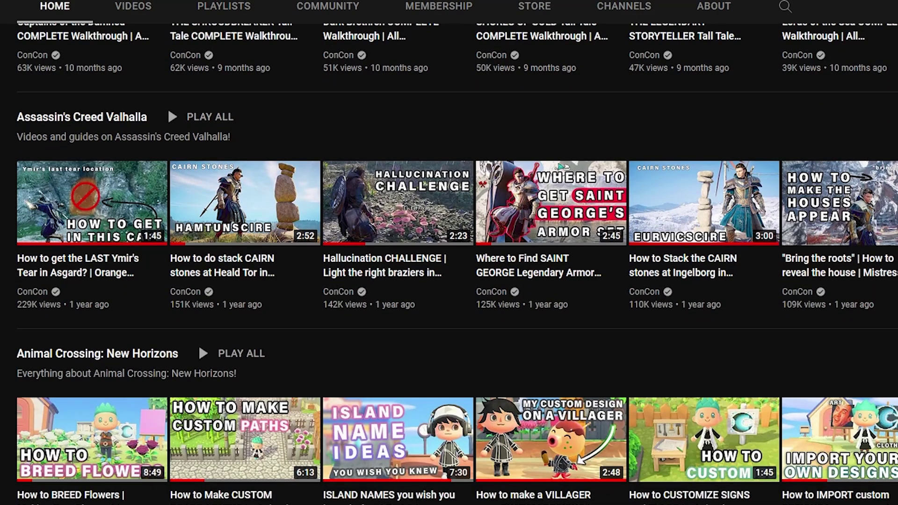